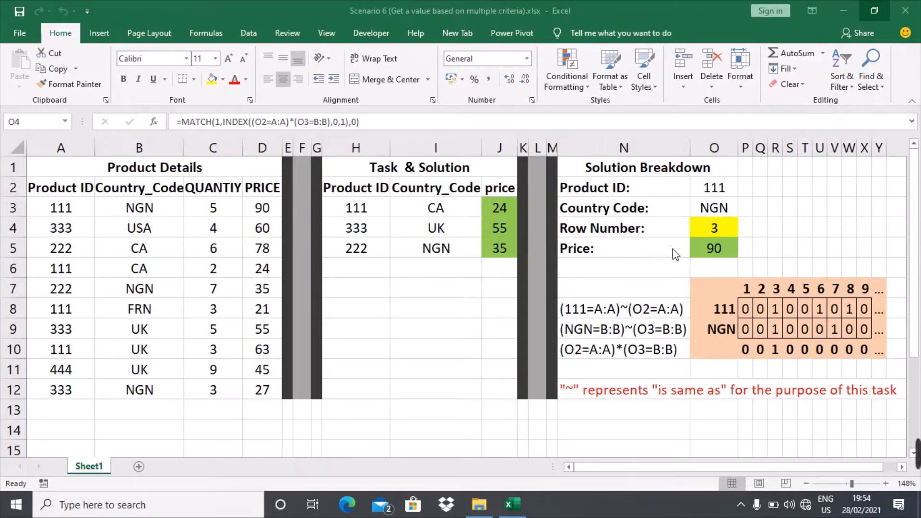
Step: Inspect the Row Number formula's MATCH lookup value and lookup array arguments
click(719, 227)
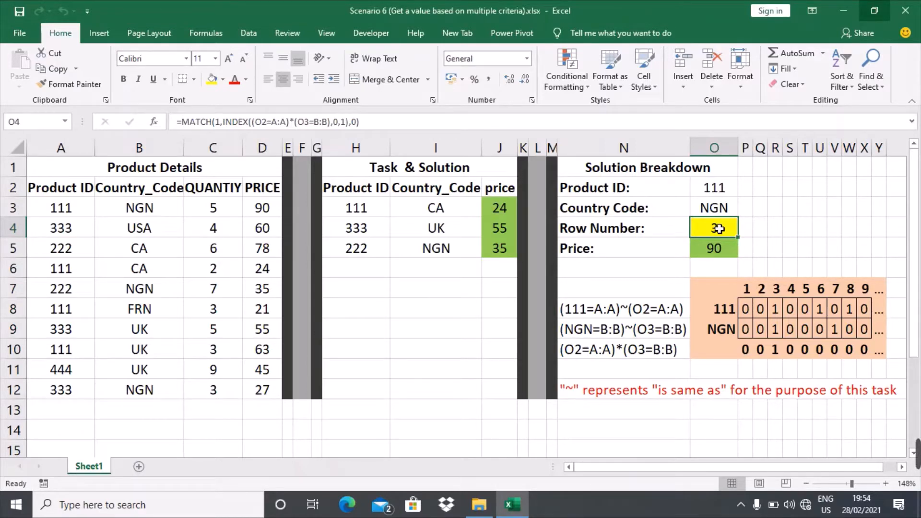
double_click(719, 228)
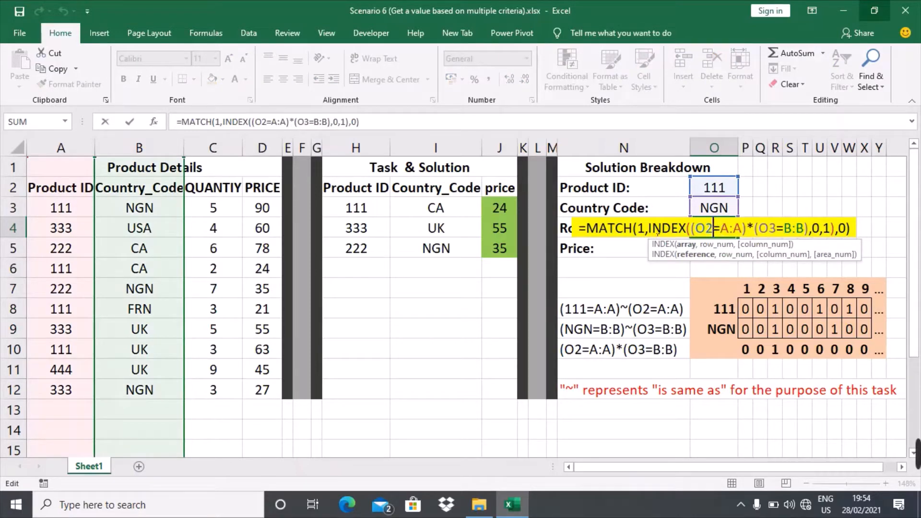
click(648, 229)
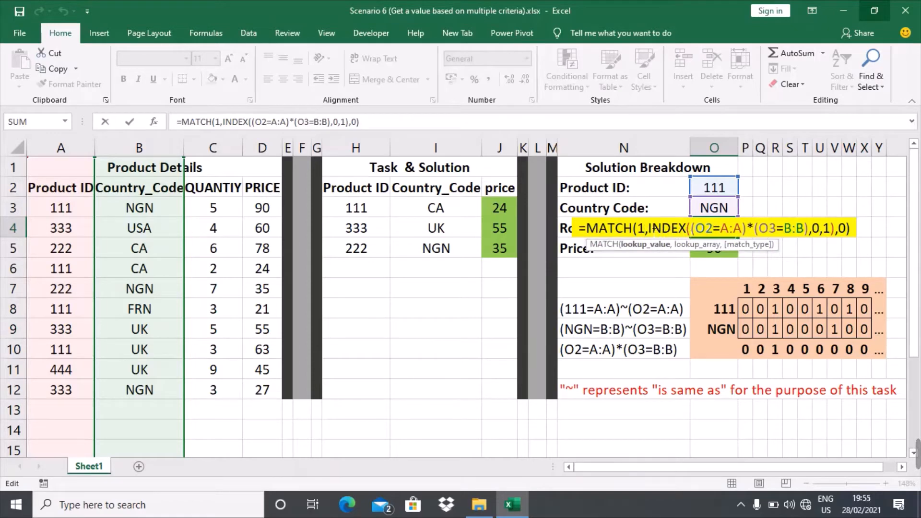
click(652, 228)
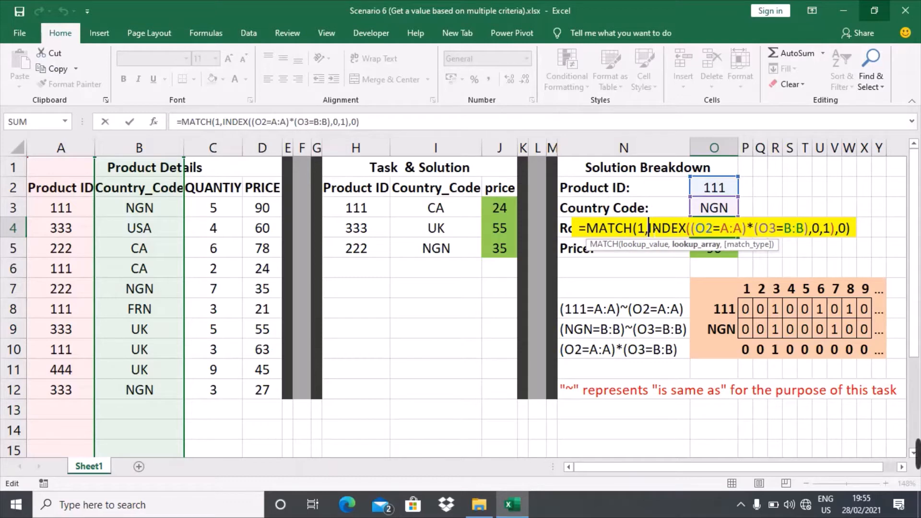
key(ctrl+Return)
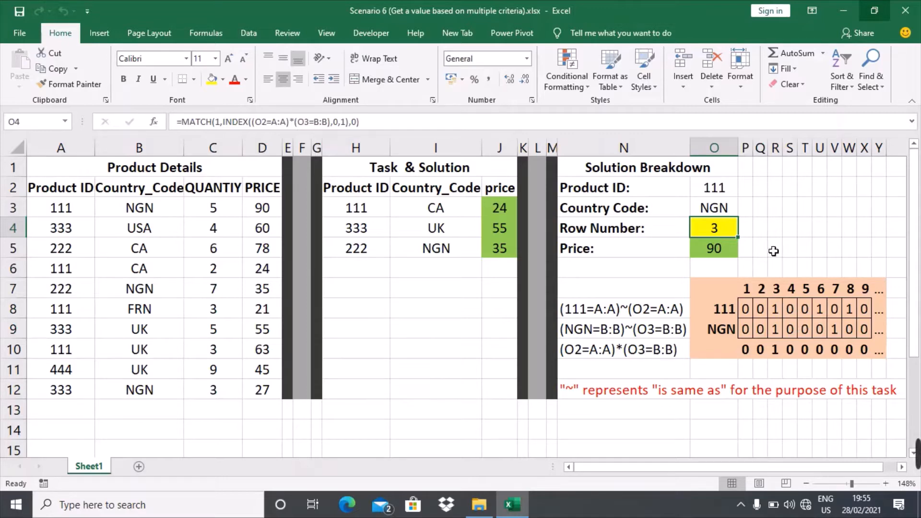
Step: Review the Product ID 111 and Country Code NGN criteria and their comparison explanations
click(729, 191)
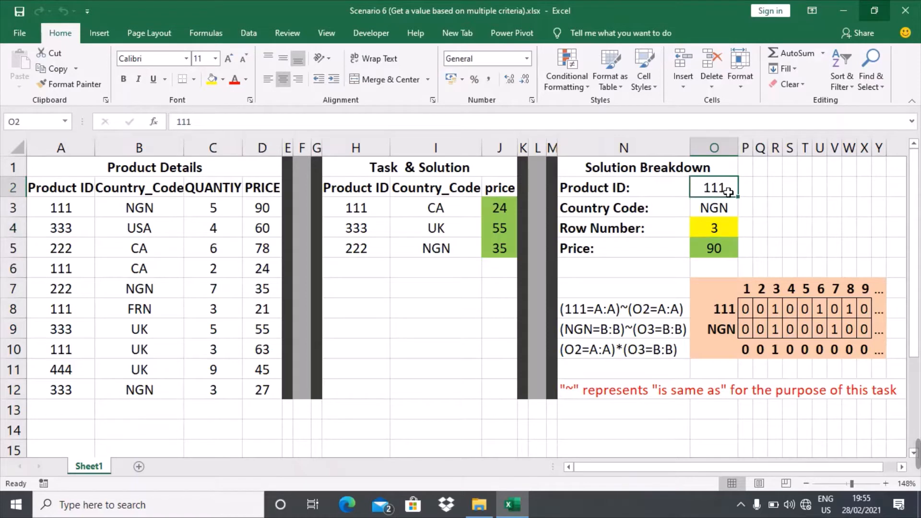
click(729, 210)
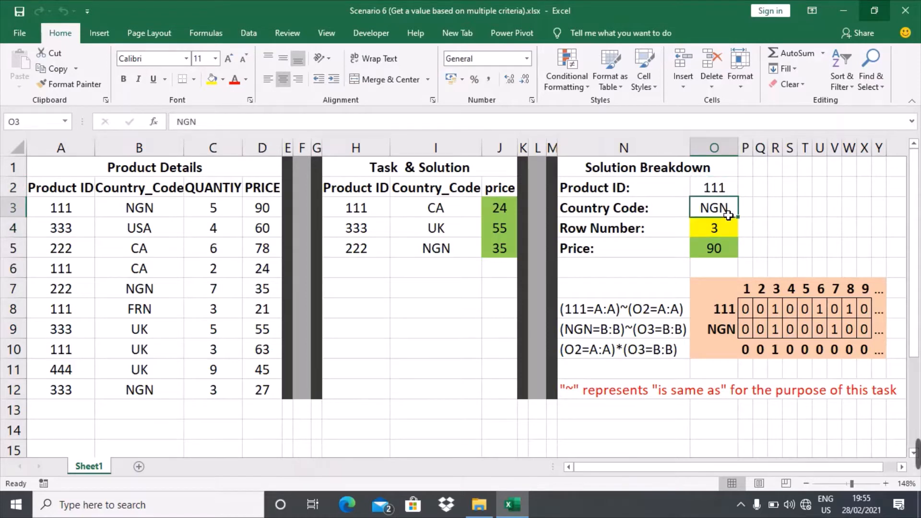
click(728, 191)
click(723, 214)
click(643, 317)
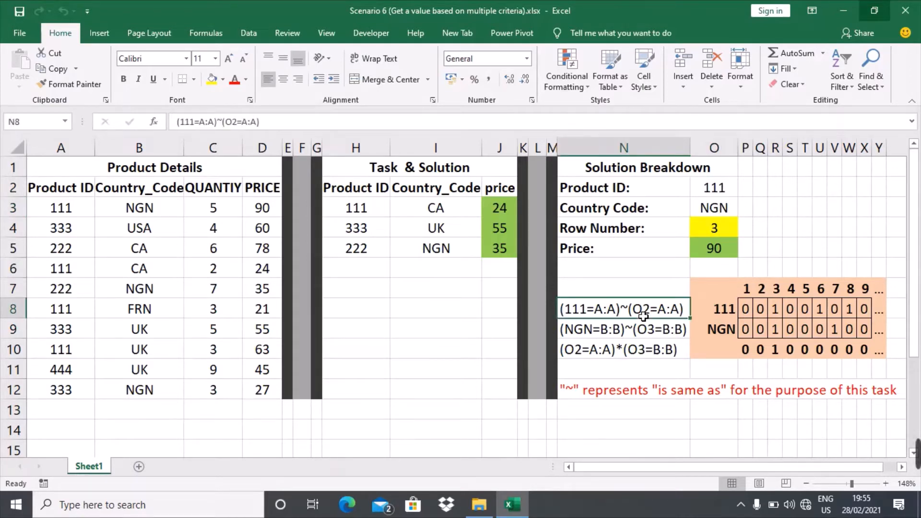
click(635, 335)
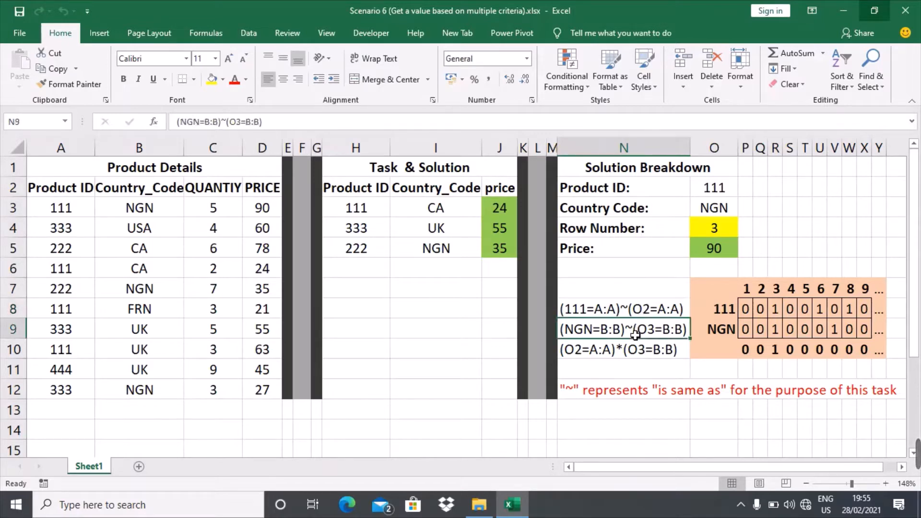
click(636, 315)
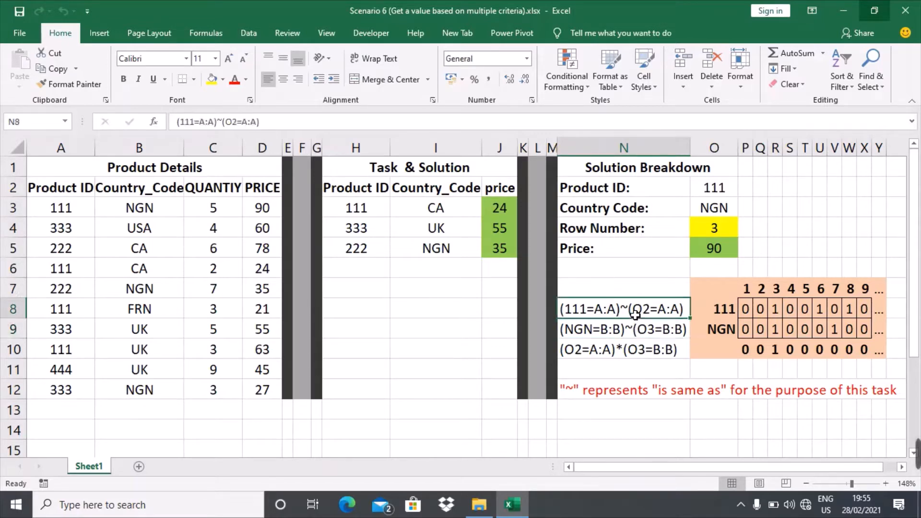
Step: Examine the Product ID match-flag formulas and select the nine NGN country match flags
click(752, 312)
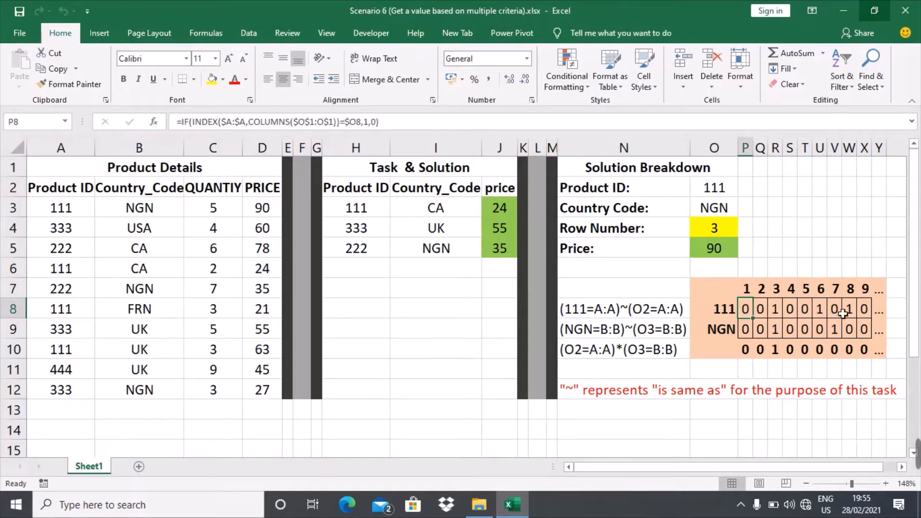
click(870, 312)
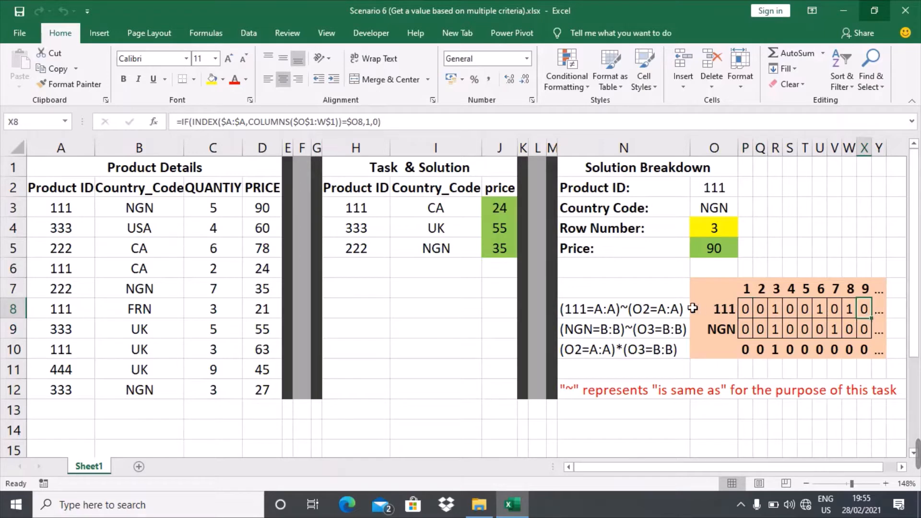
click(668, 317)
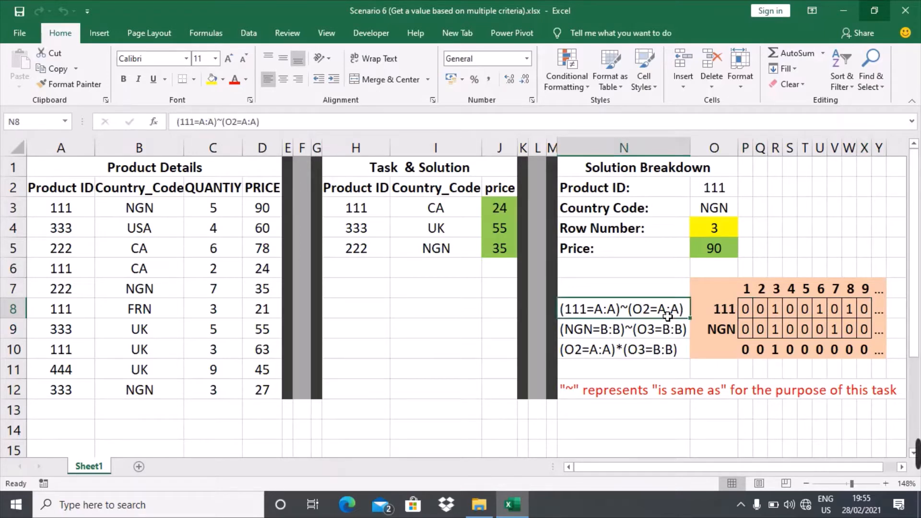
click(754, 334)
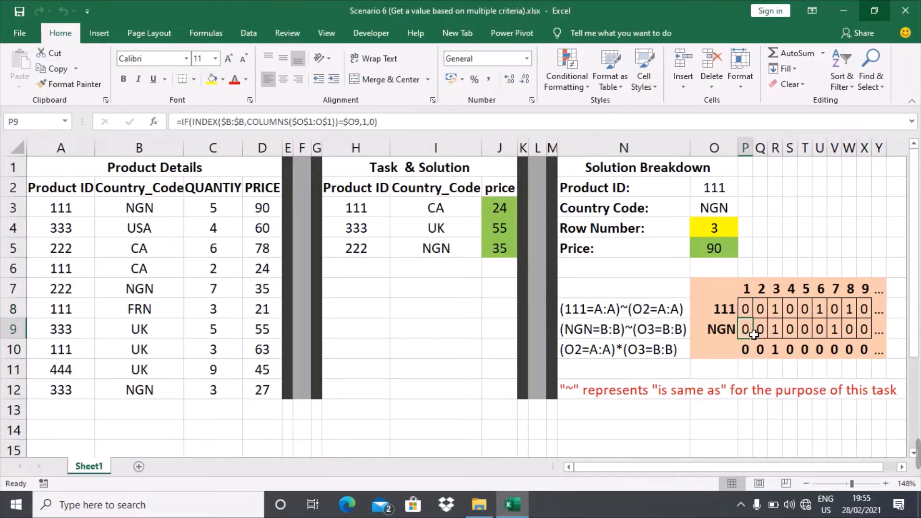
key(shift+Right)
key(shift+Right)
key(shift+Right)
key(shift+Right)
key(shift+Right)
key(shift+Right)
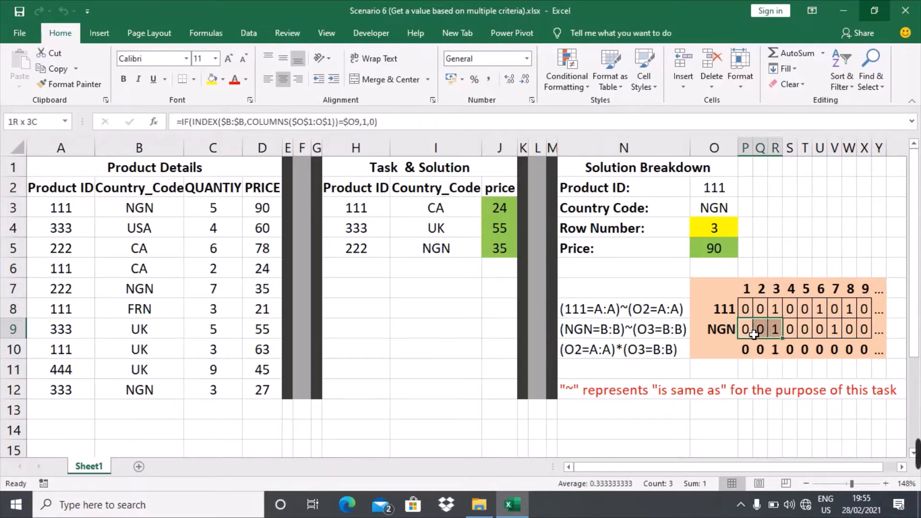
key(shift+Right)
key(shift+Right)
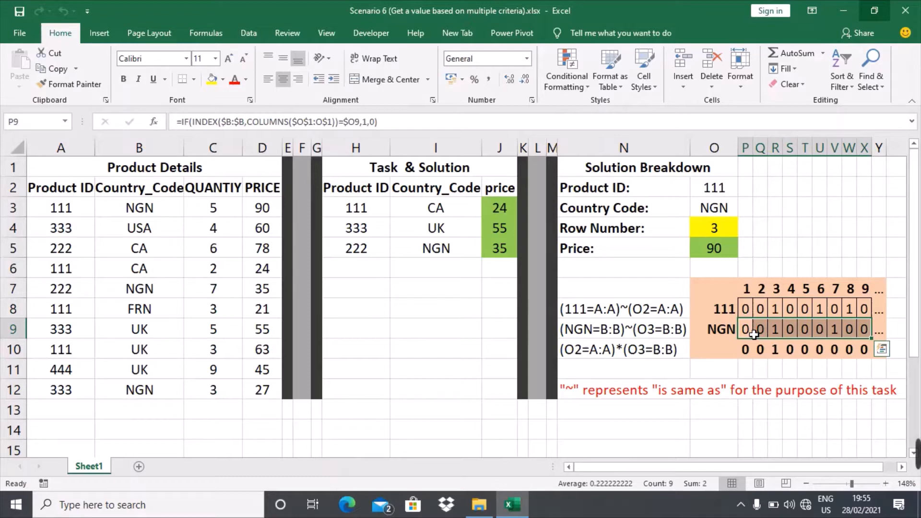
click(631, 338)
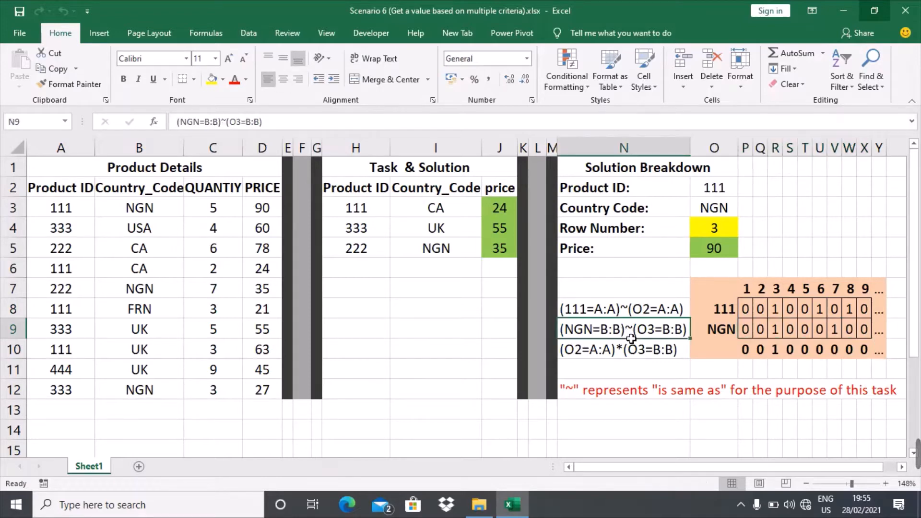
Step: Select the nine combined match flags and review the multiplication explanation
click(752, 354)
key(shift+Right)
key(shift+Right)
key(shift+Right)
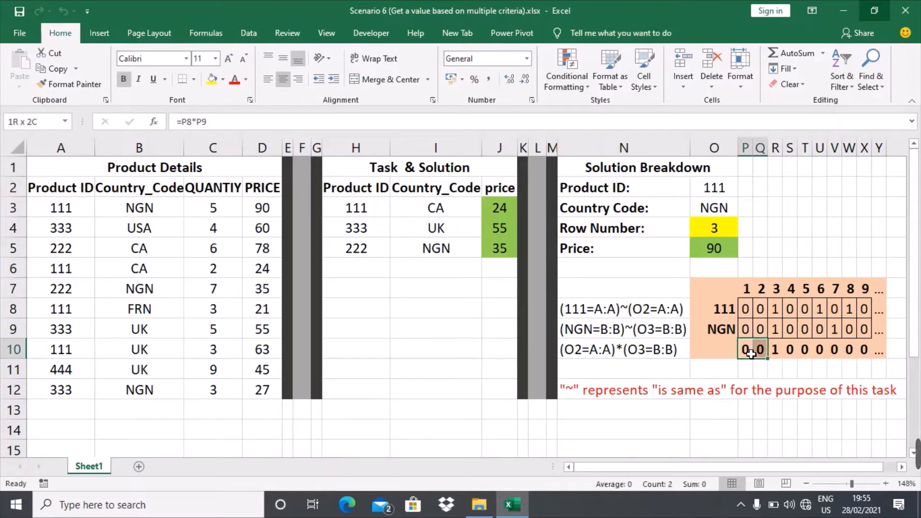
key(shift+Right)
key(shift+Right)
key(shift+Right)
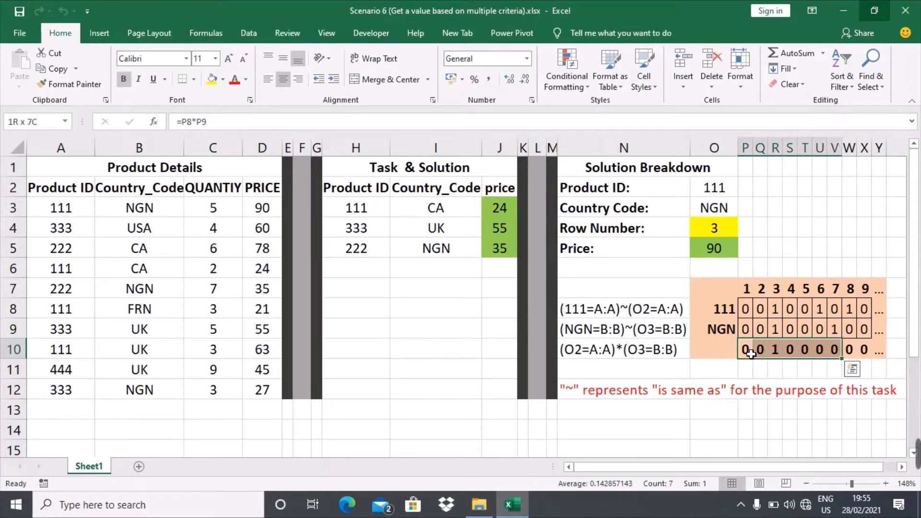
key(shift+Right)
key(shift+Right)
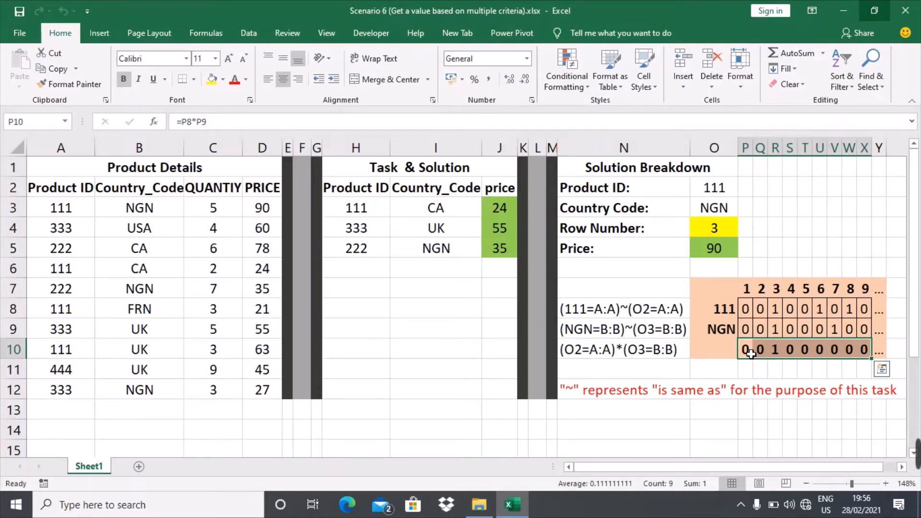
click(639, 356)
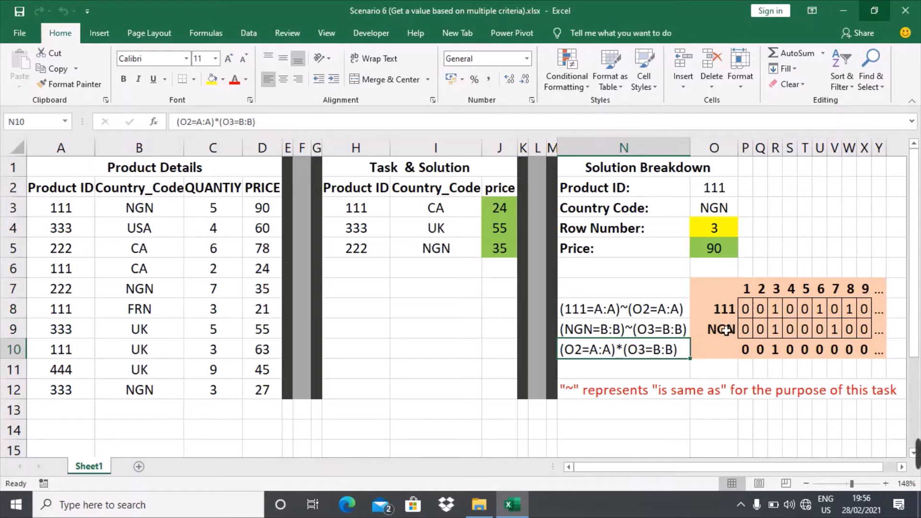
click(751, 312)
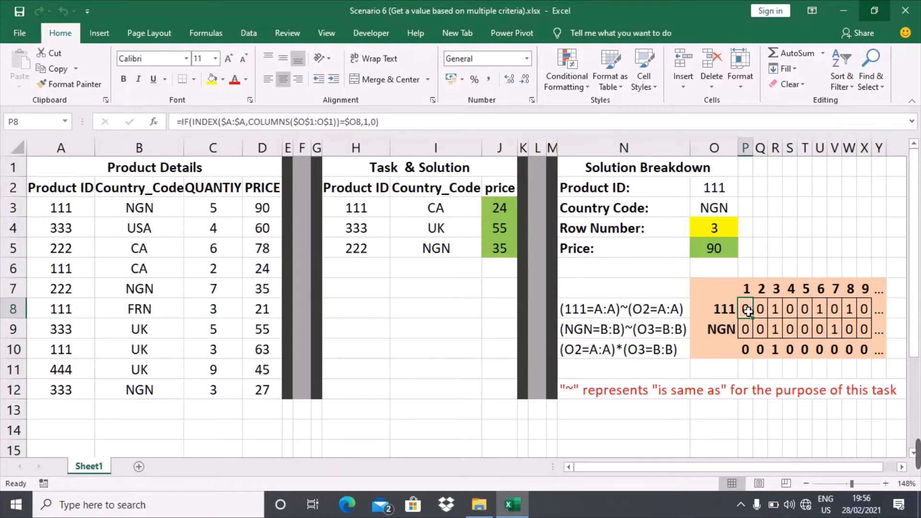
click(738, 312)
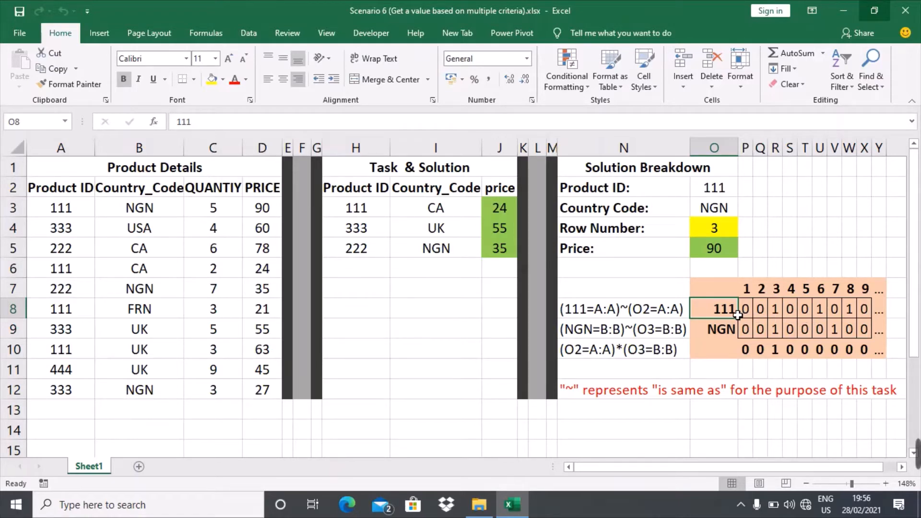
Step: Compare the Product ID column's 111 entries with the product match formulas in R8 and U8
click(83, 160)
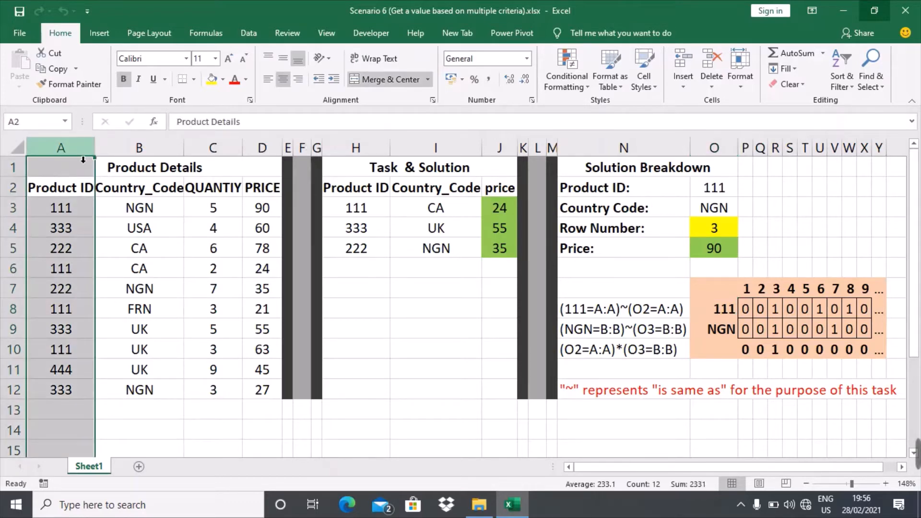
click(67, 209)
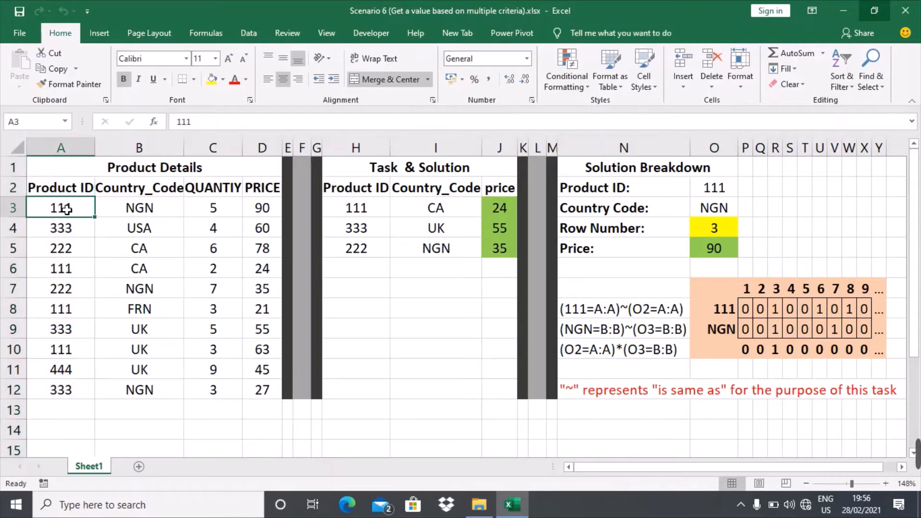
click(62, 273)
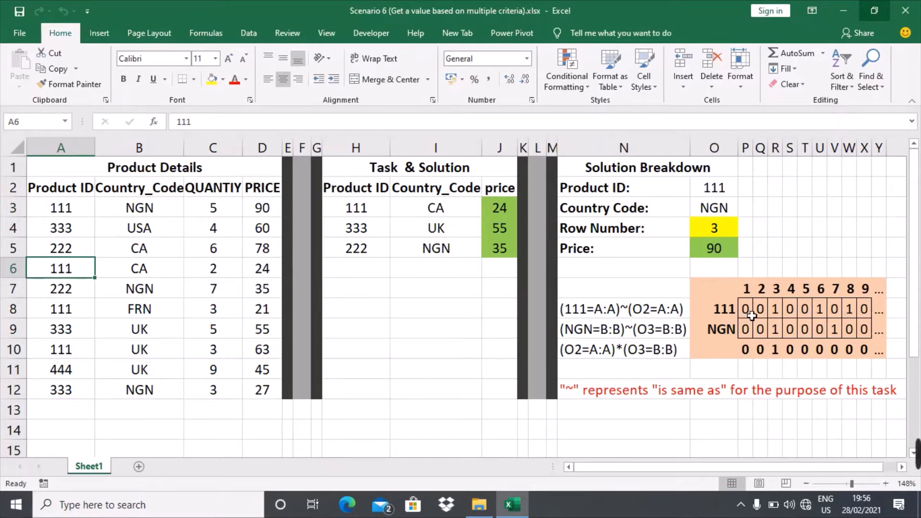
click(782, 316)
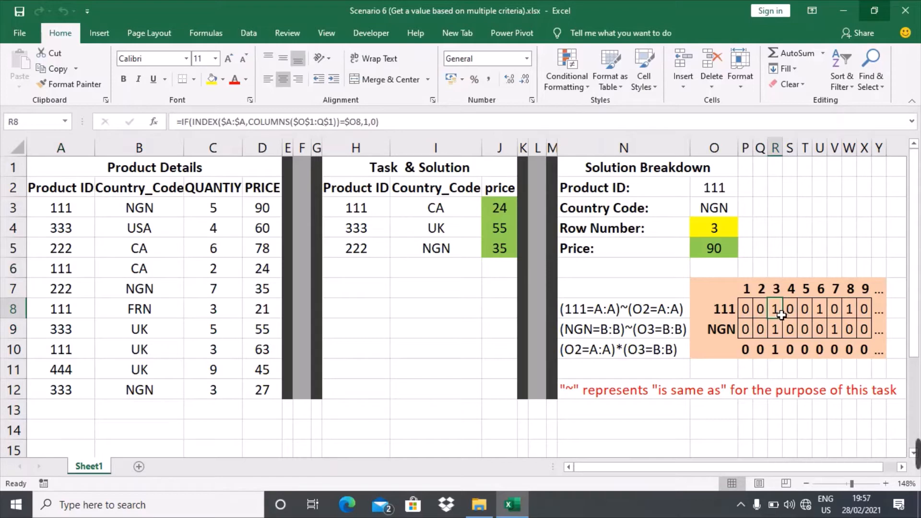
click(820, 311)
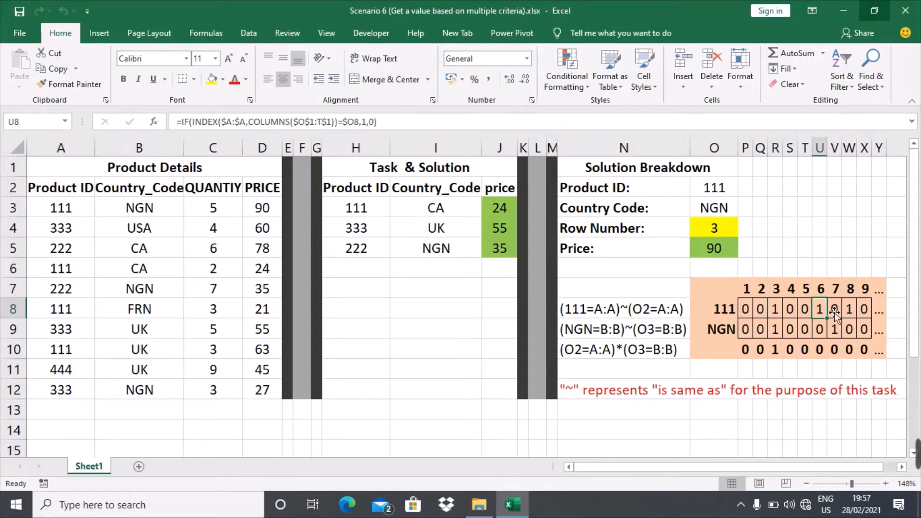
click(728, 331)
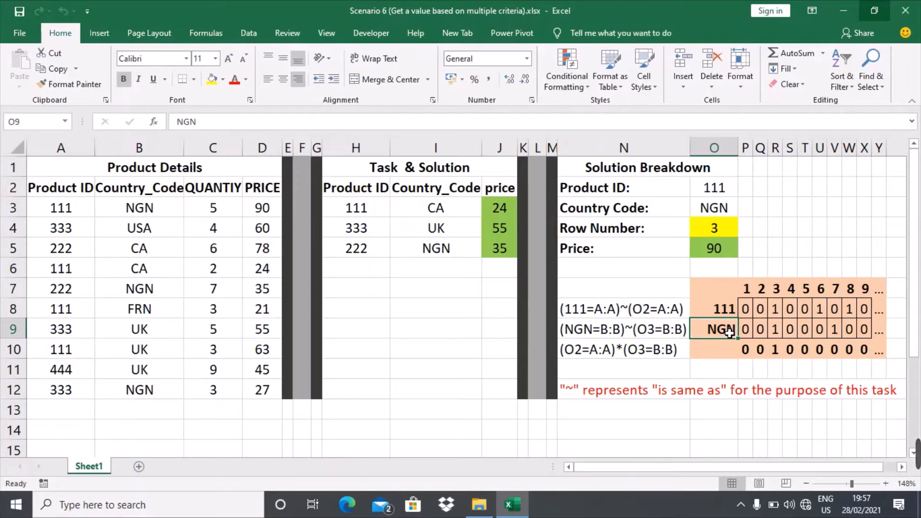
Step: Compare the Country_Code column's NGN entries with country match formulas R9, V9 and P10
click(162, 149)
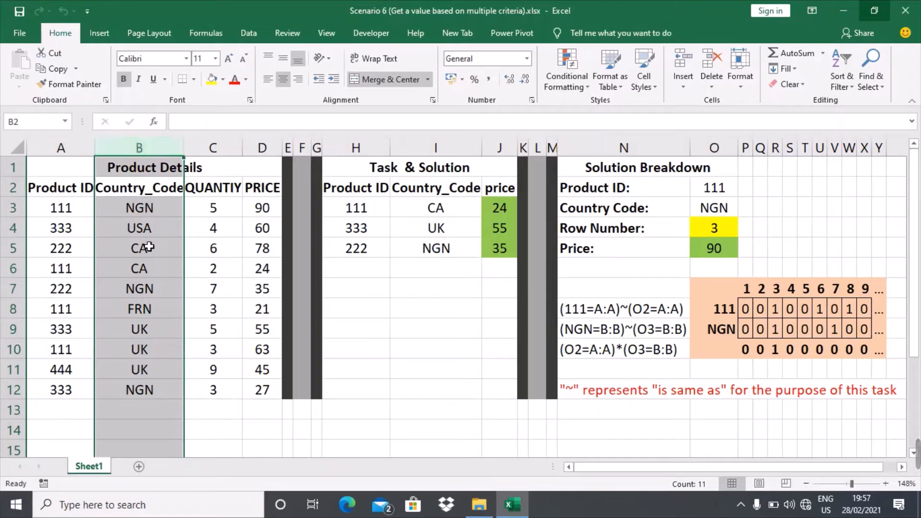
click(155, 214)
click(154, 292)
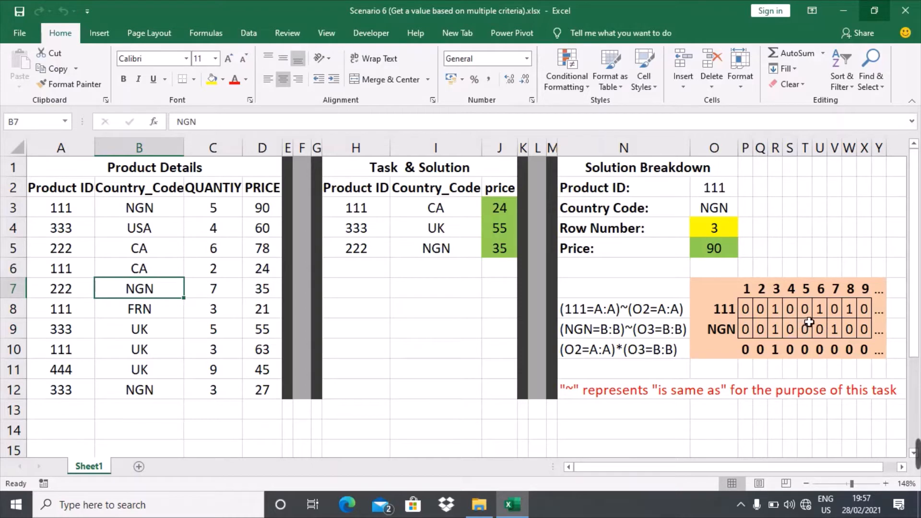
click(781, 333)
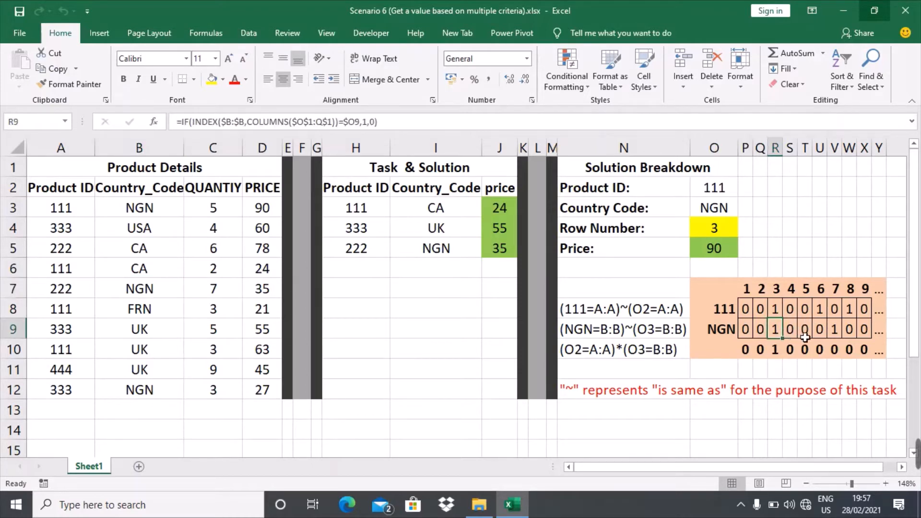
click(839, 337)
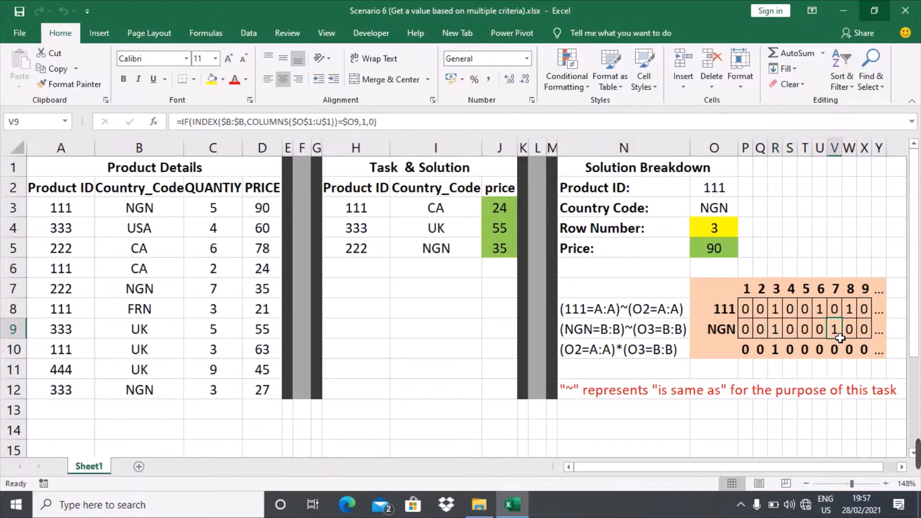
click(752, 357)
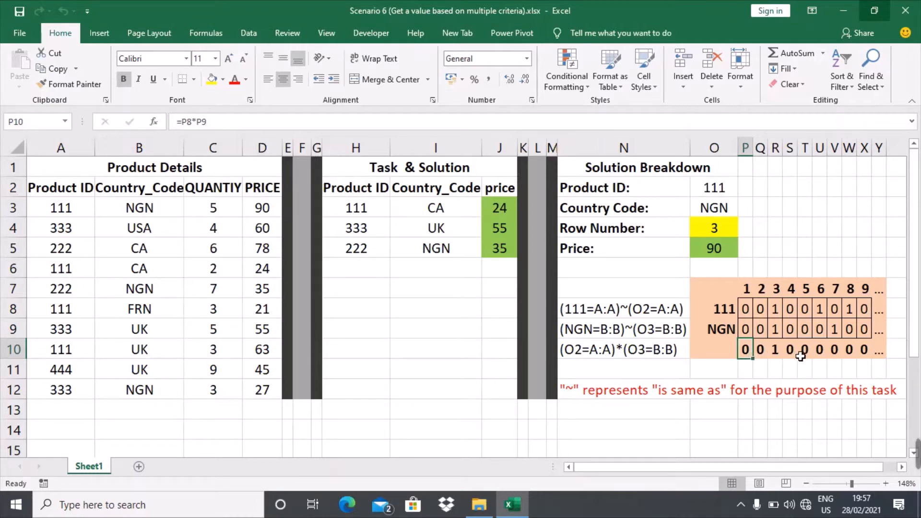
Step: Check the combined result in R10 against U8, U9 and source row 3 (111, NGN)
click(783, 298)
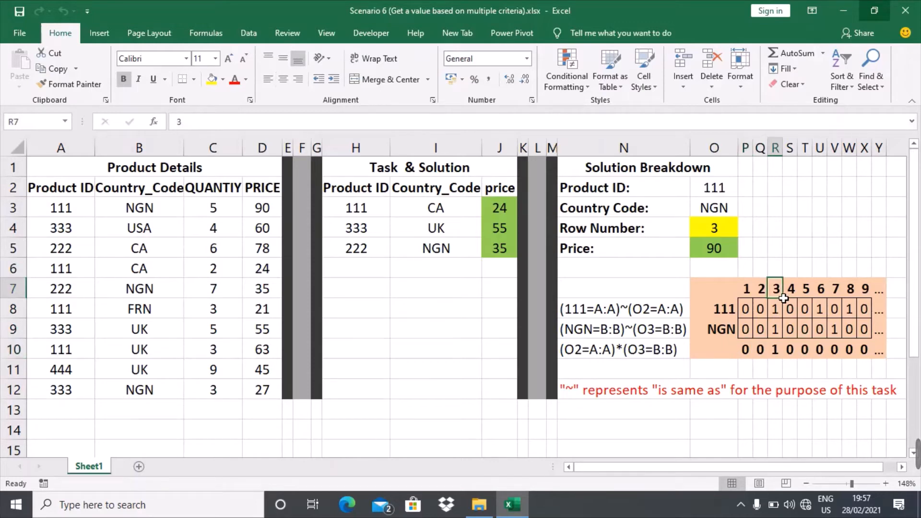
click(782, 358)
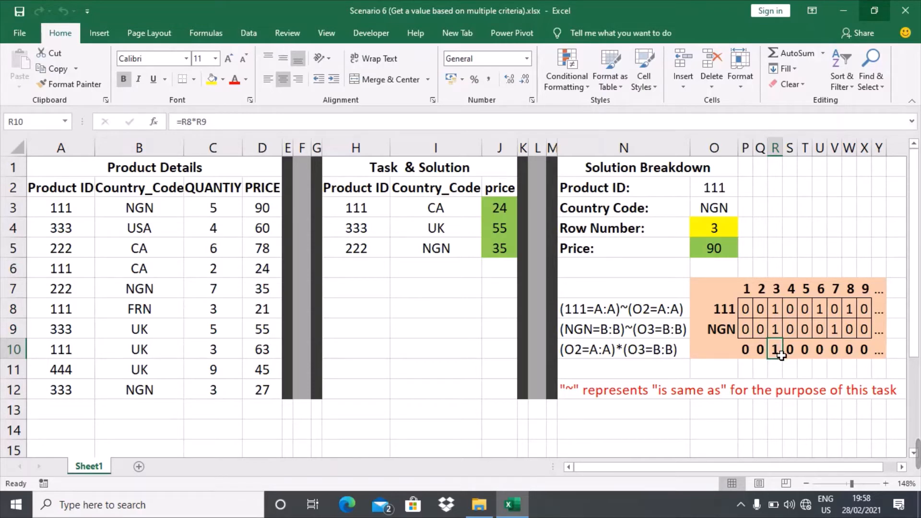
click(823, 315)
click(824, 332)
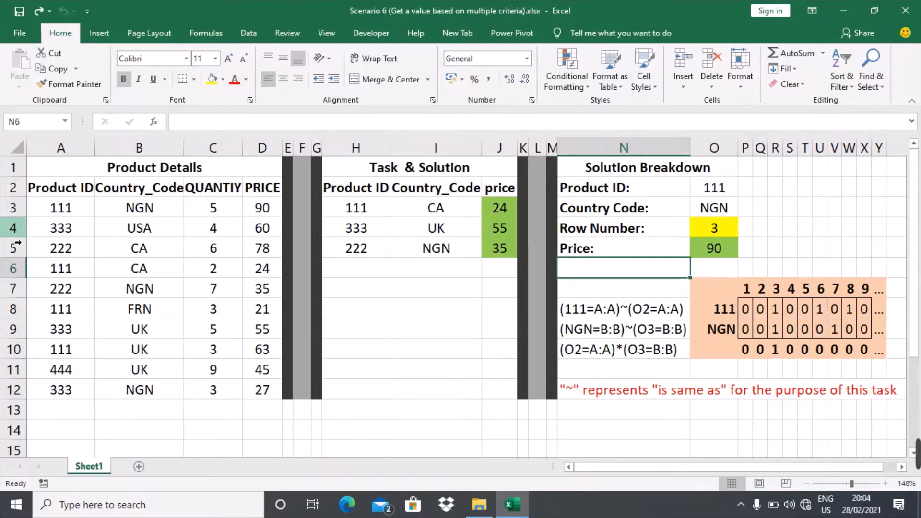
click(73, 214)
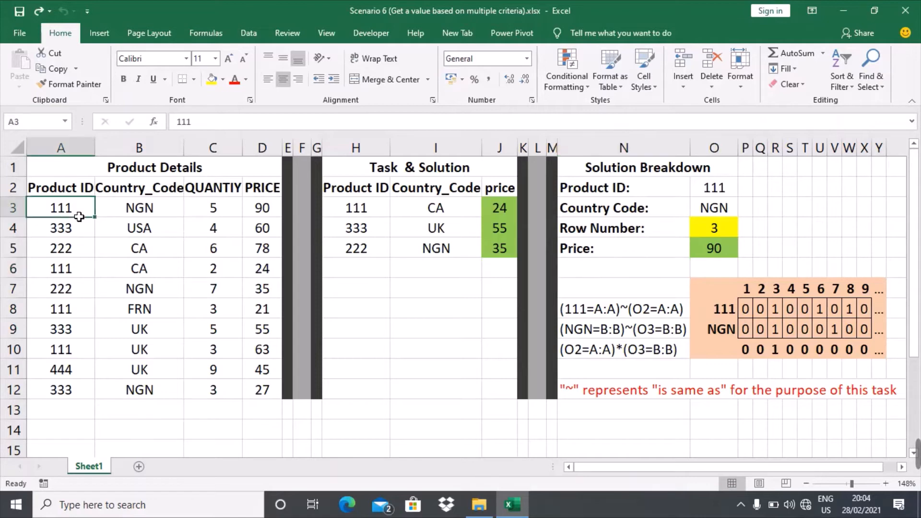
click(140, 217)
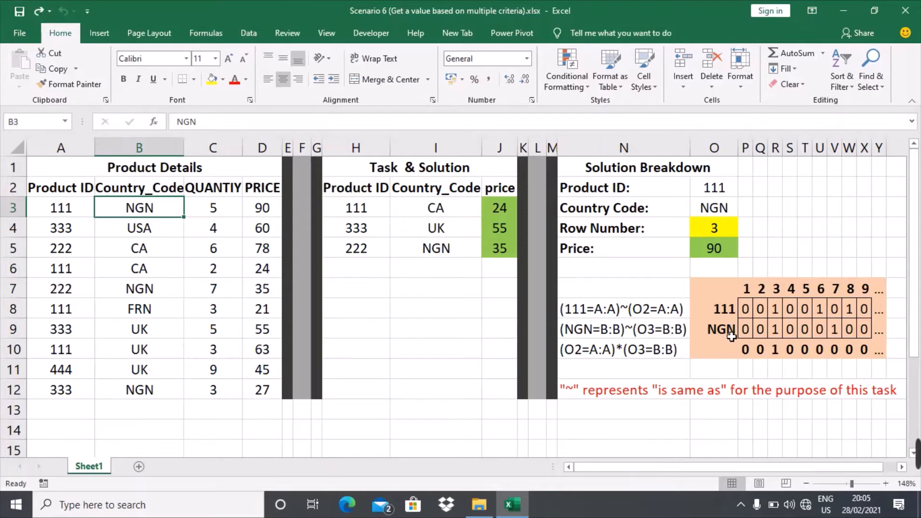
Step: Enter CA as the country code in both O9 and O3
click(730, 336)
text(CA)
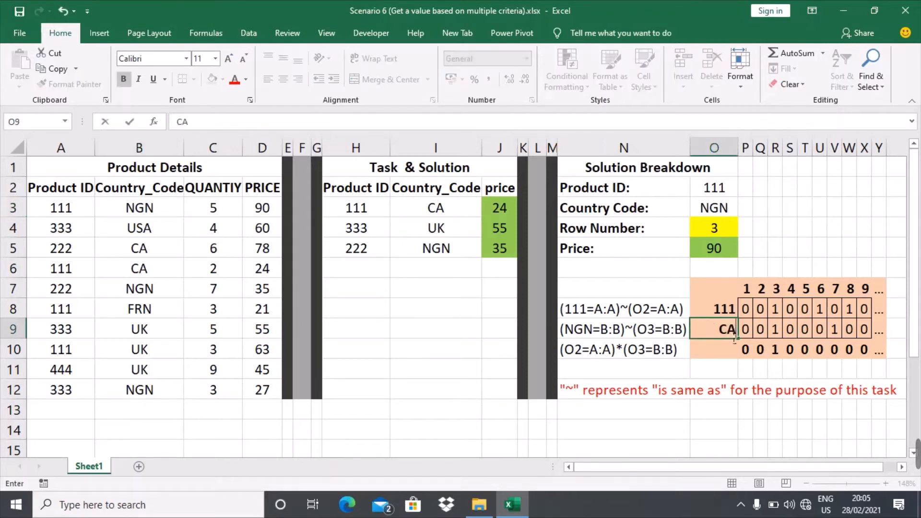
click(724, 211)
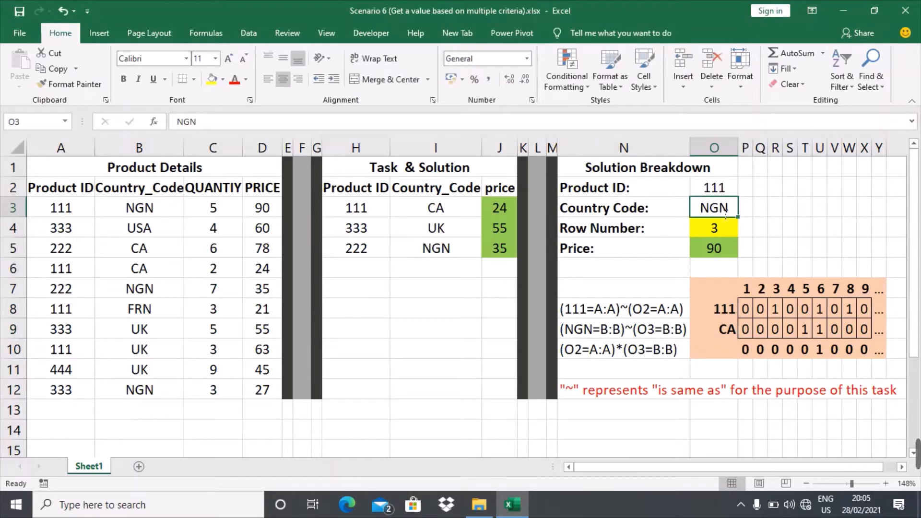
text(CA)
click(777, 236)
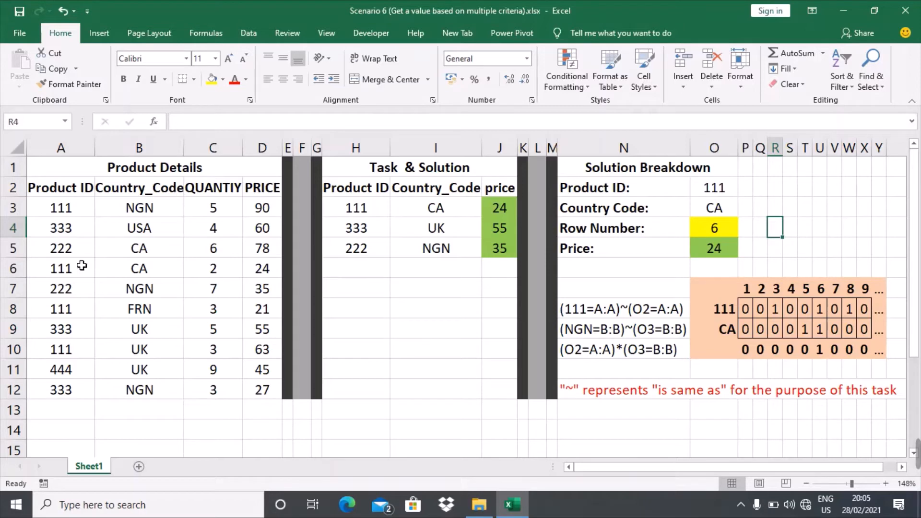
click(62, 271)
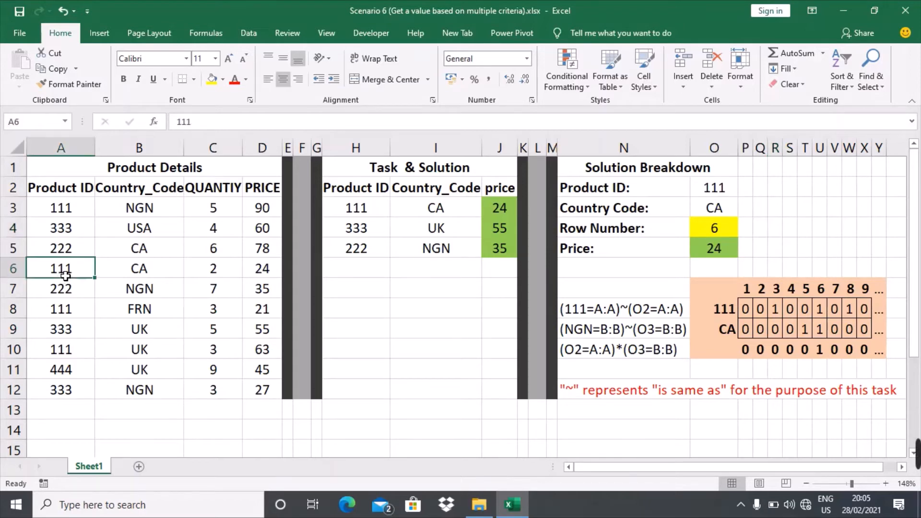
click(134, 272)
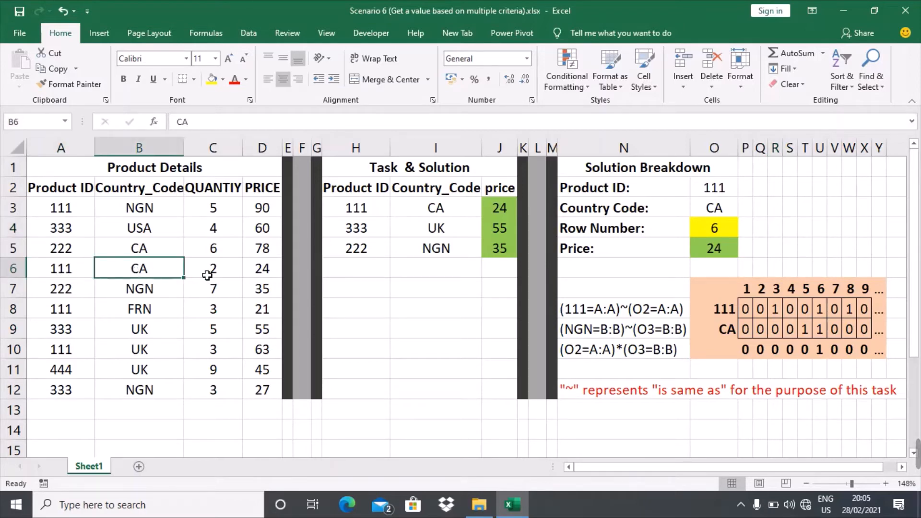
click(263, 275)
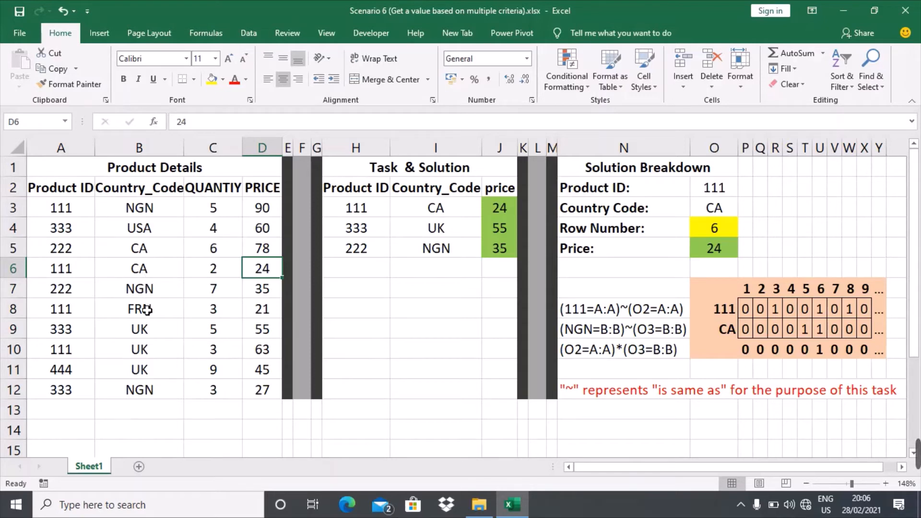
click(730, 314)
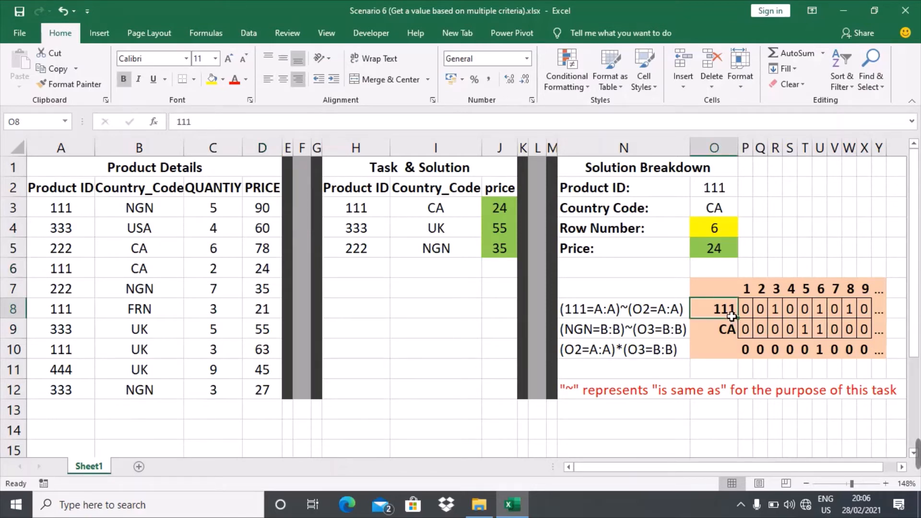
text(222)
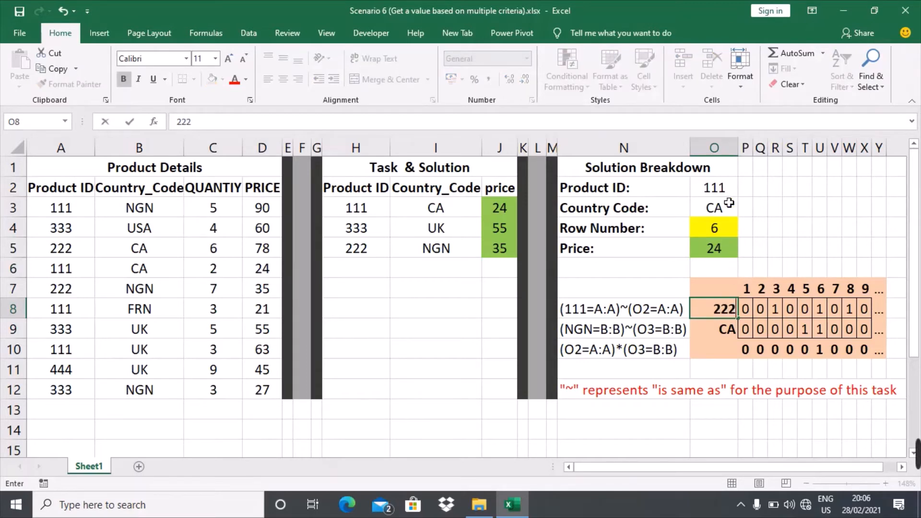
click(726, 194)
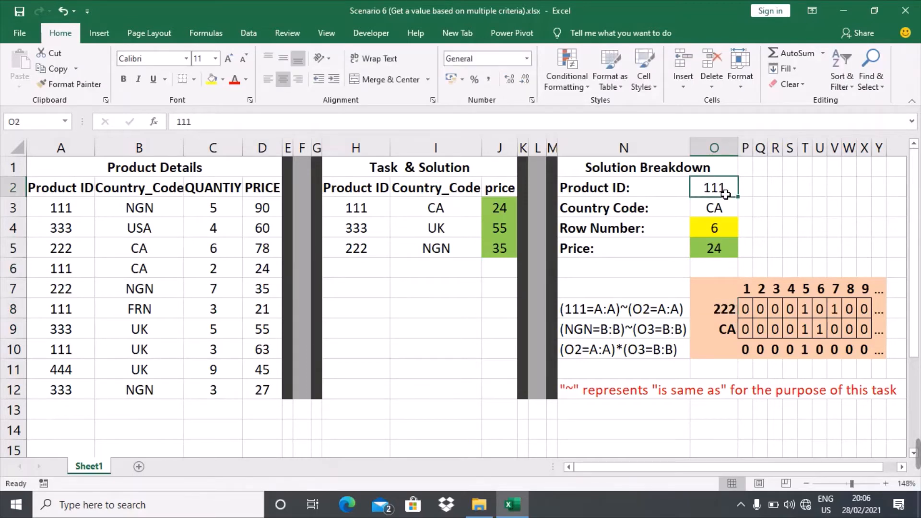
text(222)
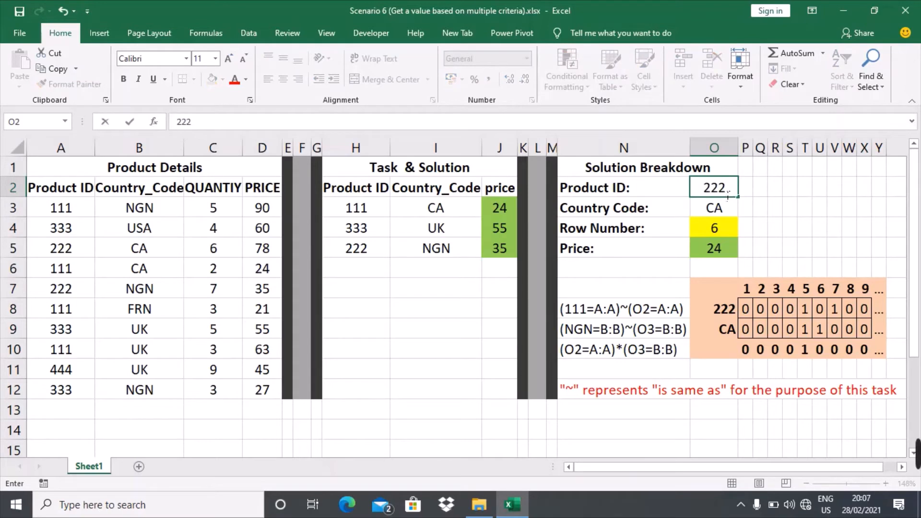
click(762, 266)
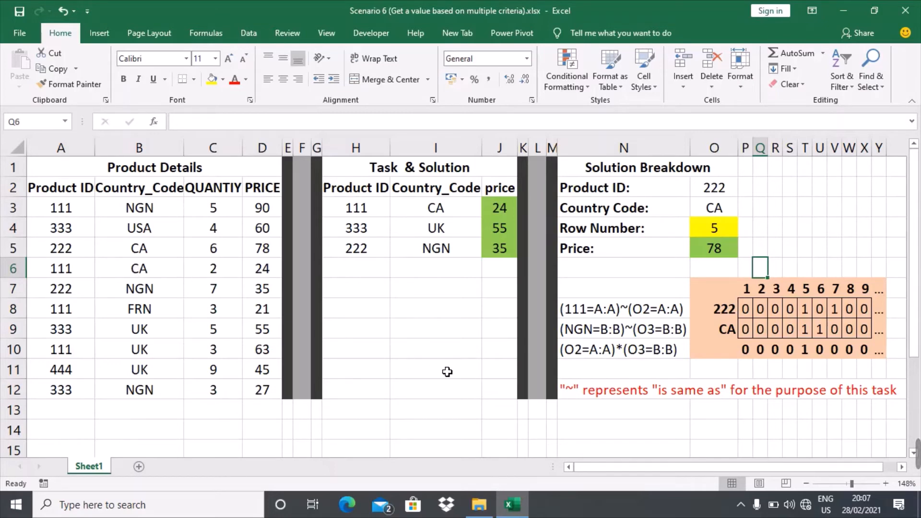
Step: Edit the O4 Row Number formula, showing the INDEX row/column arguments and MATCH lookup value 1
click(789, 316)
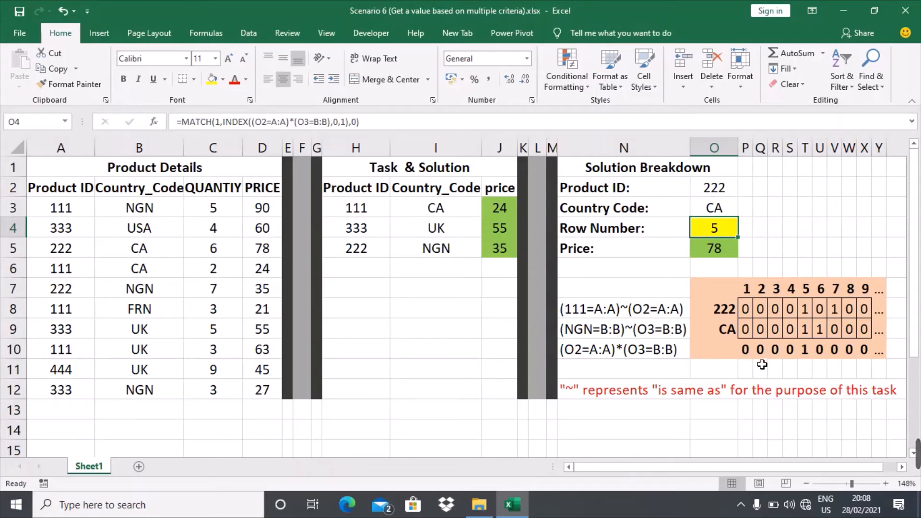
double_click(716, 232)
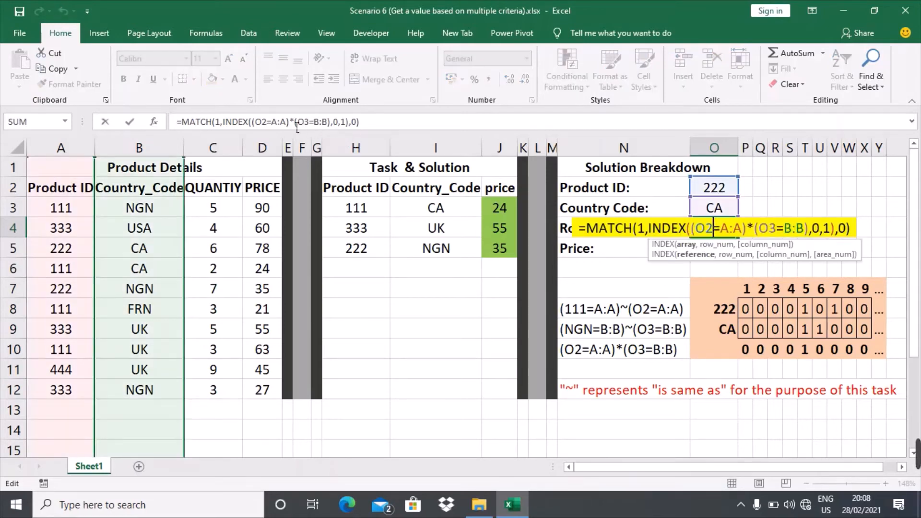
click(339, 128)
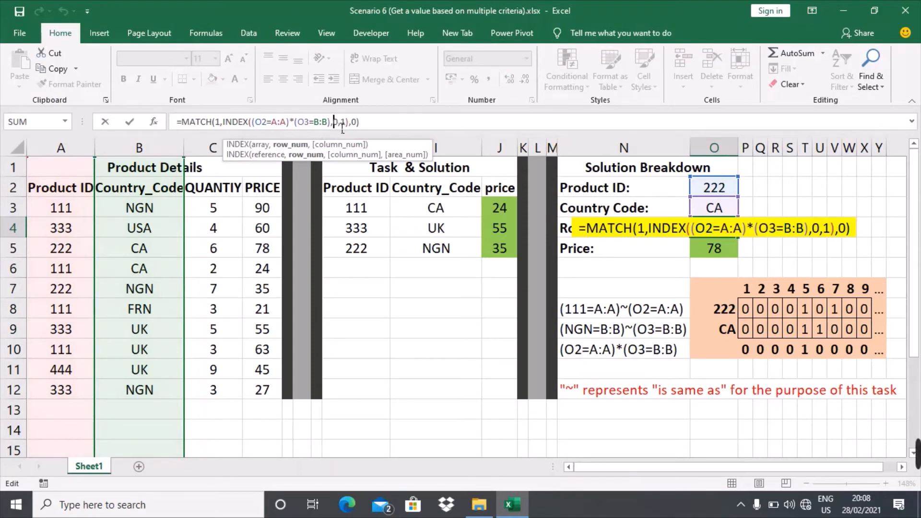
click(348, 128)
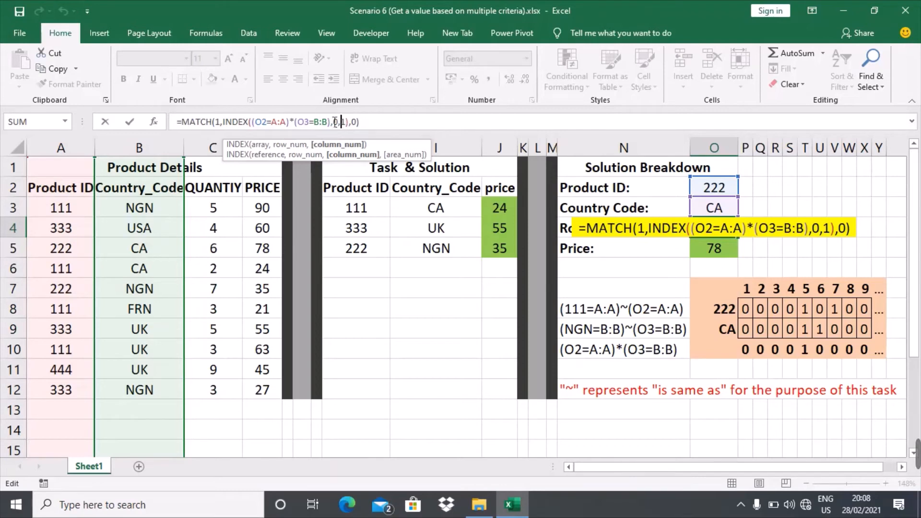
click(227, 128)
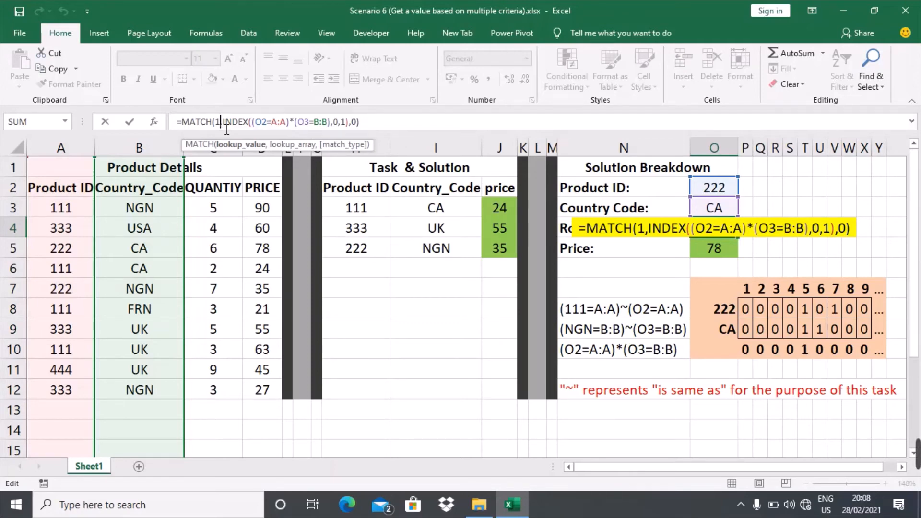
Step: Review the MATCH Function Arguments, including match type 0, and confirm with OK
click(154, 121)
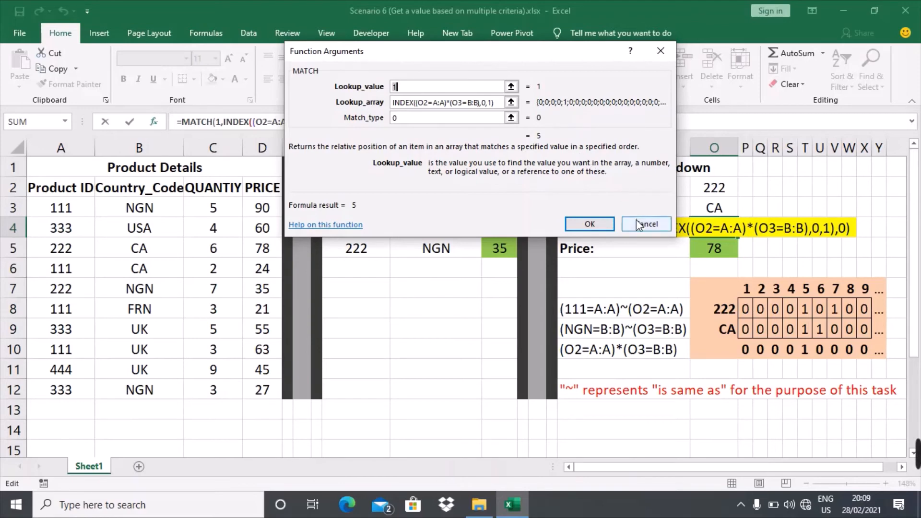
click(459, 123)
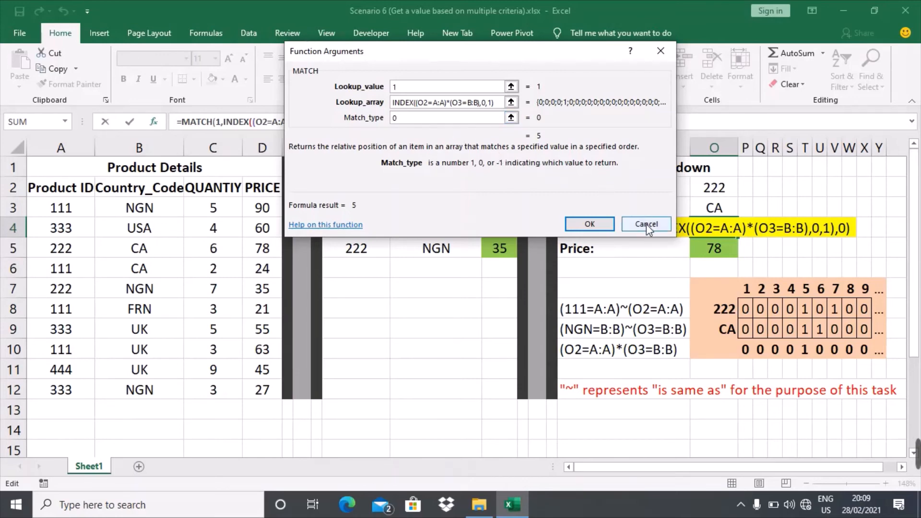
click(606, 224)
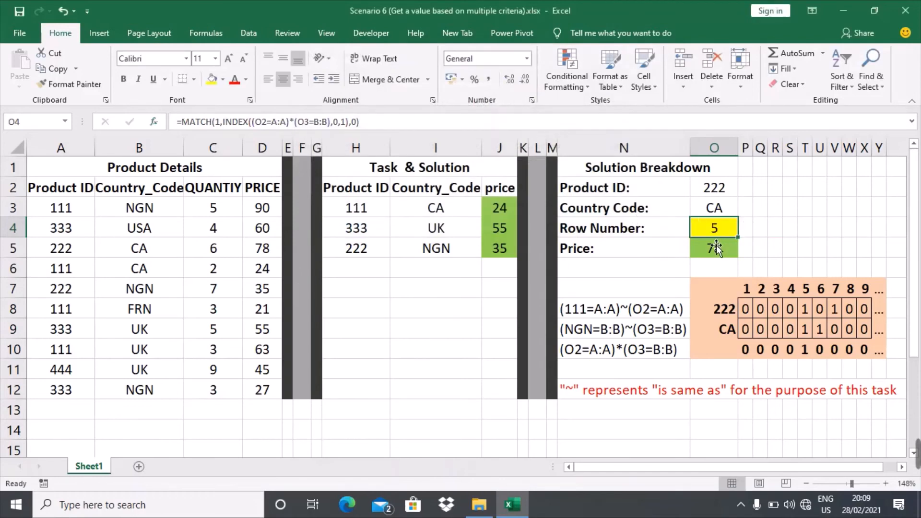
click(727, 253)
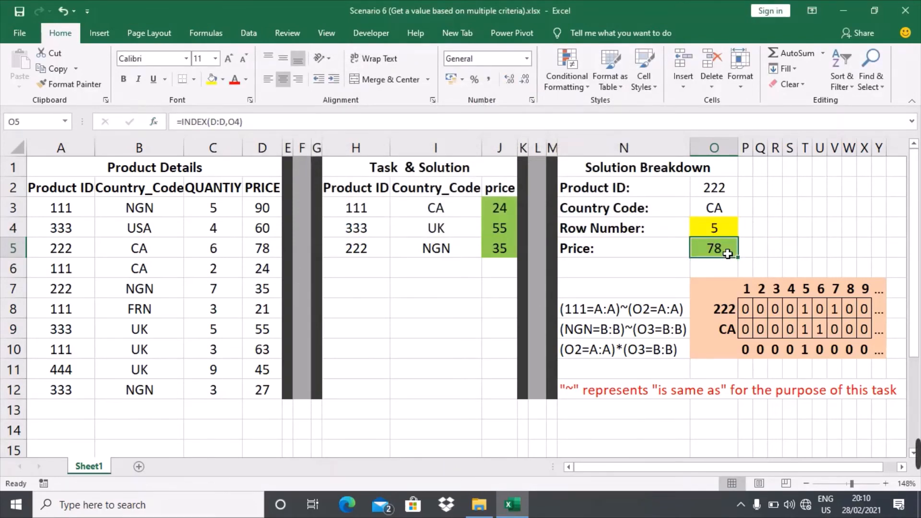
click(269, 153)
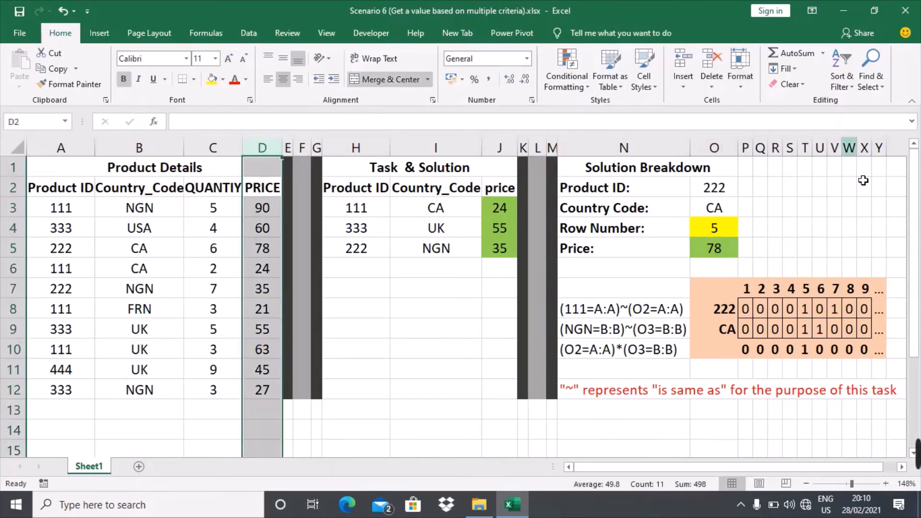
double_click(727, 252)
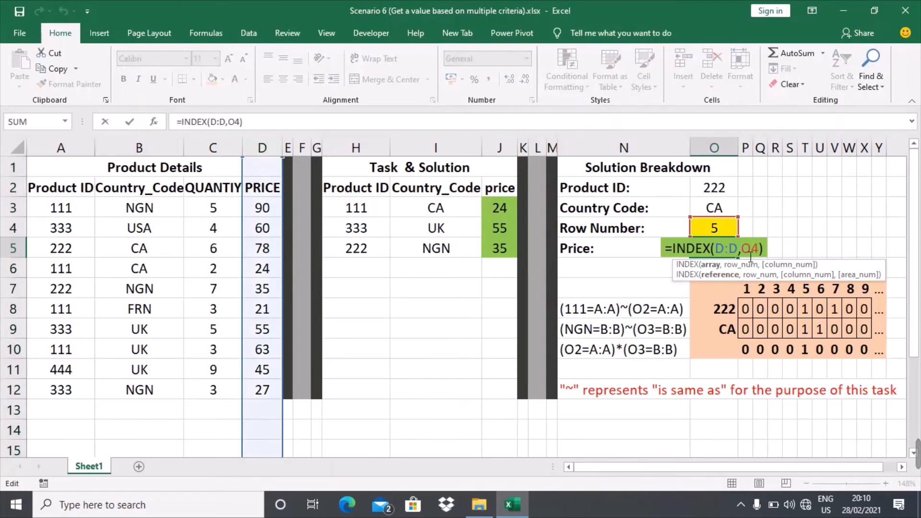
click(742, 256)
click(764, 255)
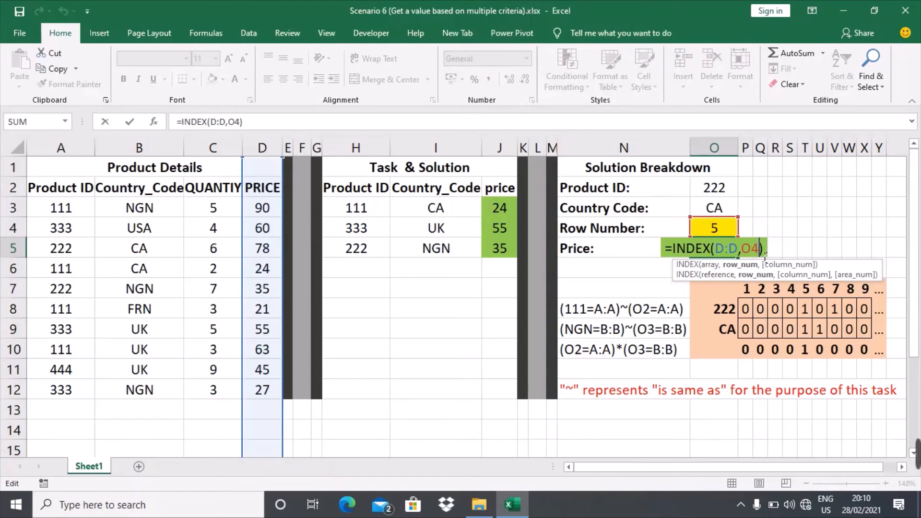
key(Return)
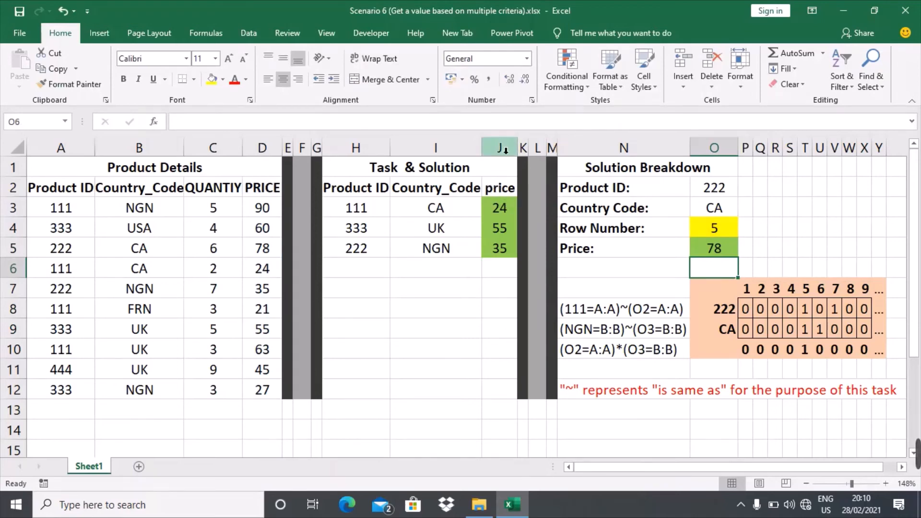
double_click(507, 216)
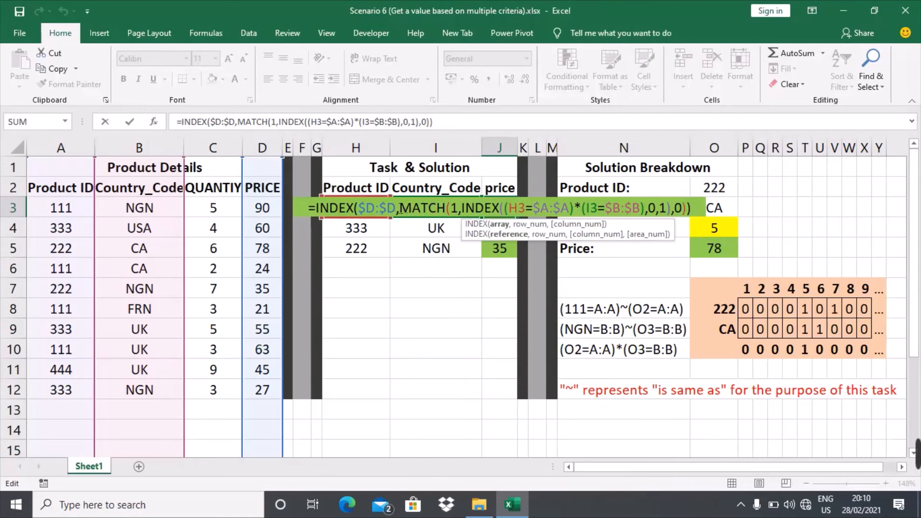
click(402, 216)
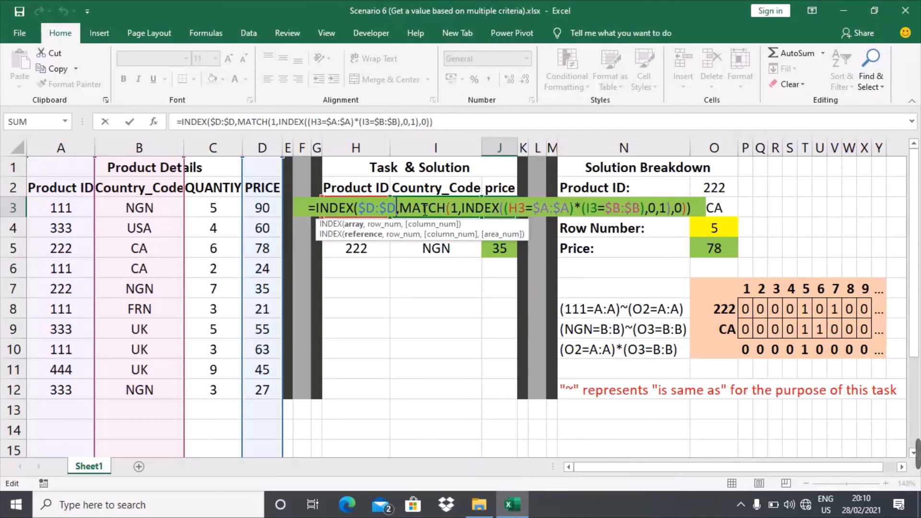
click(408, 214)
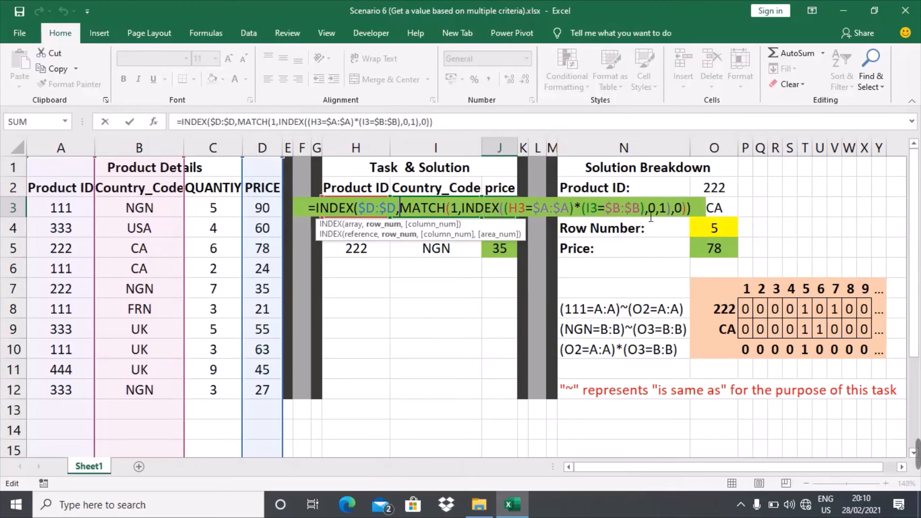
click(678, 216)
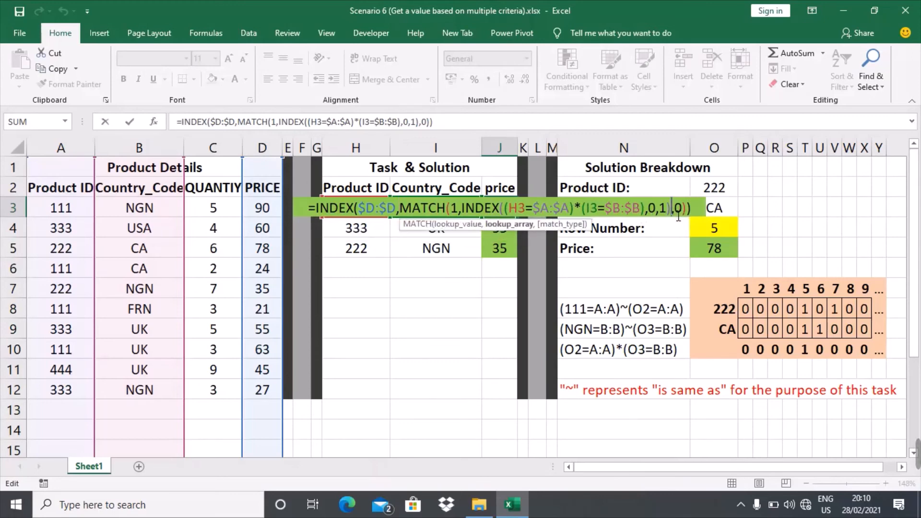
click(692, 216)
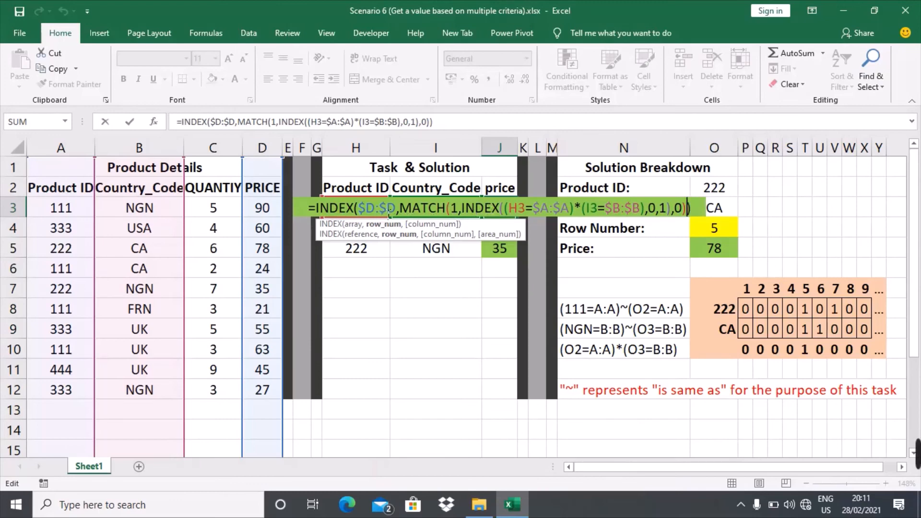
key(Return)
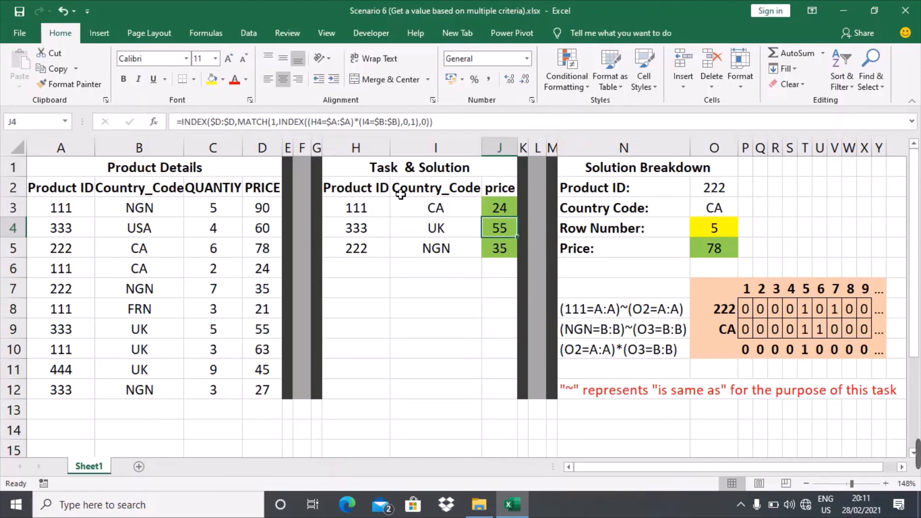
click(512, 209)
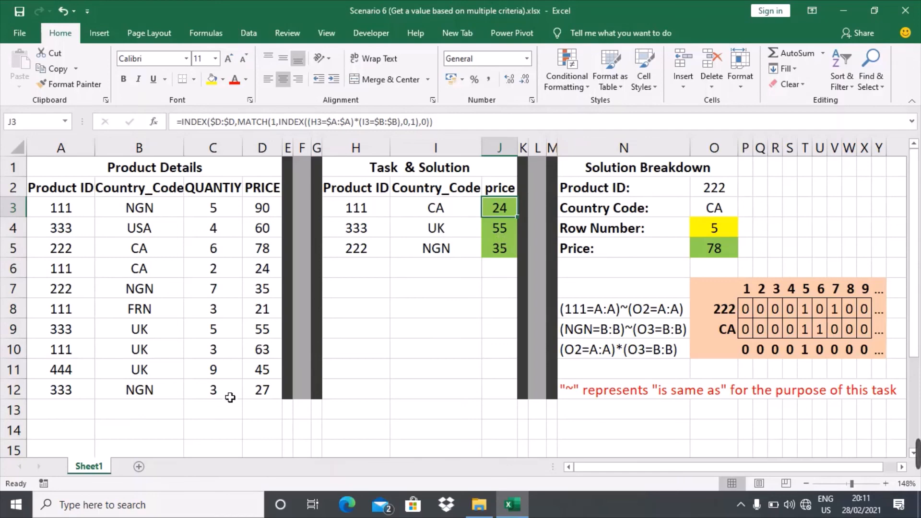
click(367, 233)
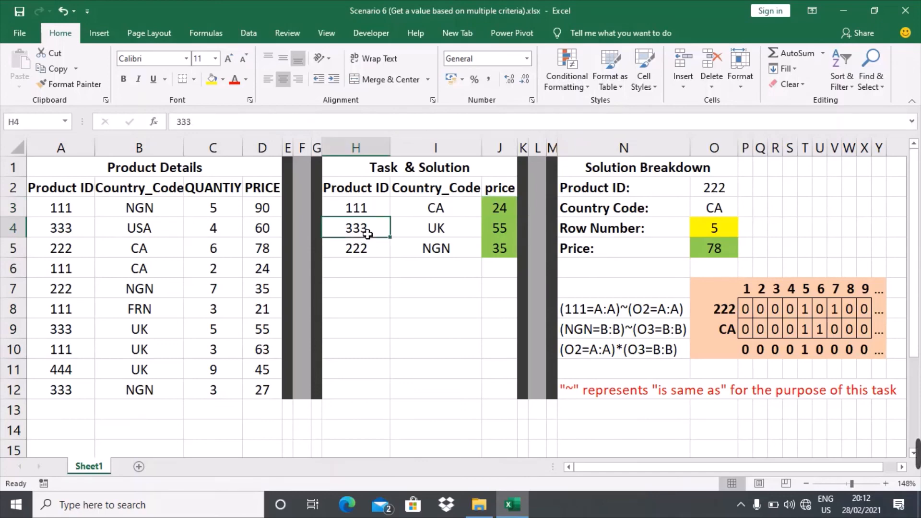
Step: Enter 111 as the second task's Product ID in H4
text(111)
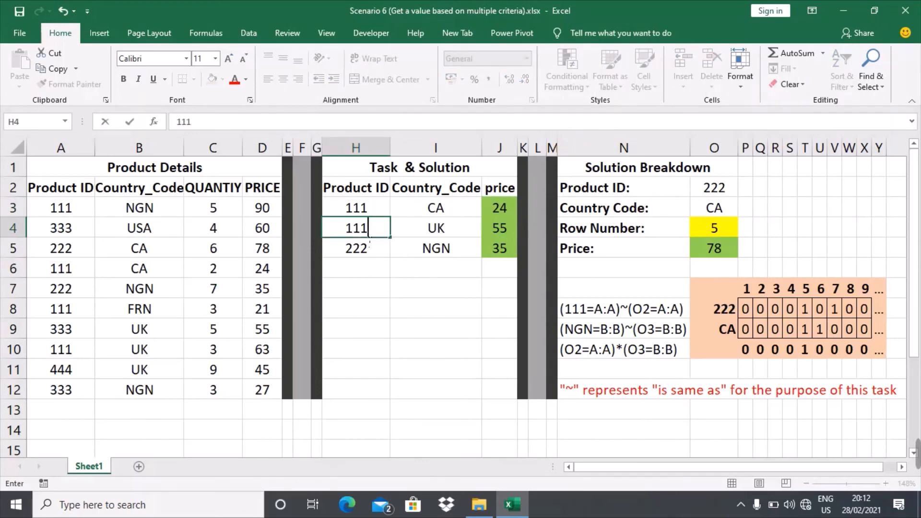
key(Return)
key(Return)
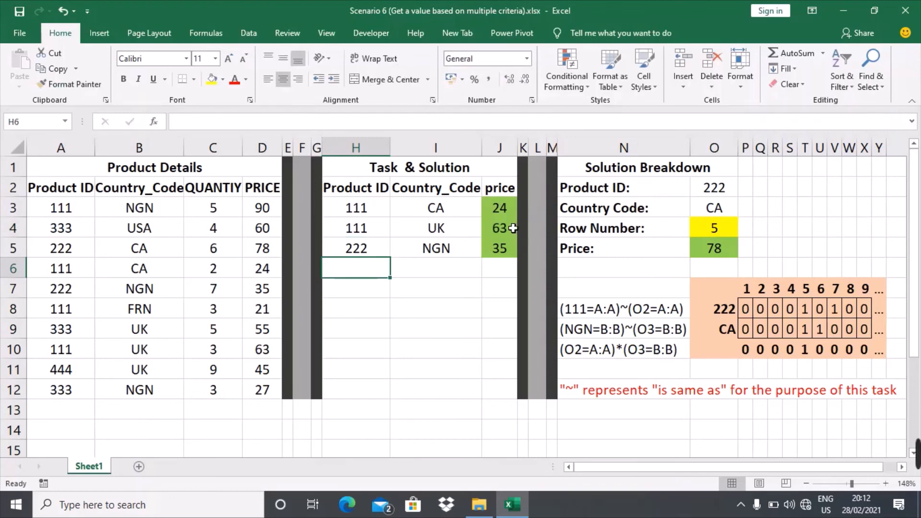